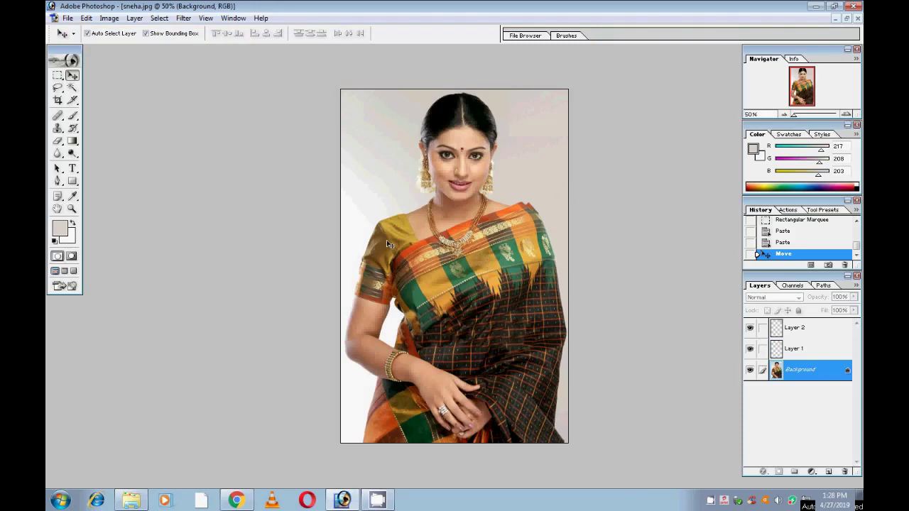
Step: Outline the backdrop around the woman's head, earrings, shoulders and upper arms as a selection with the Polygonal Lasso tool
scroll(516, 145, "up", 2)
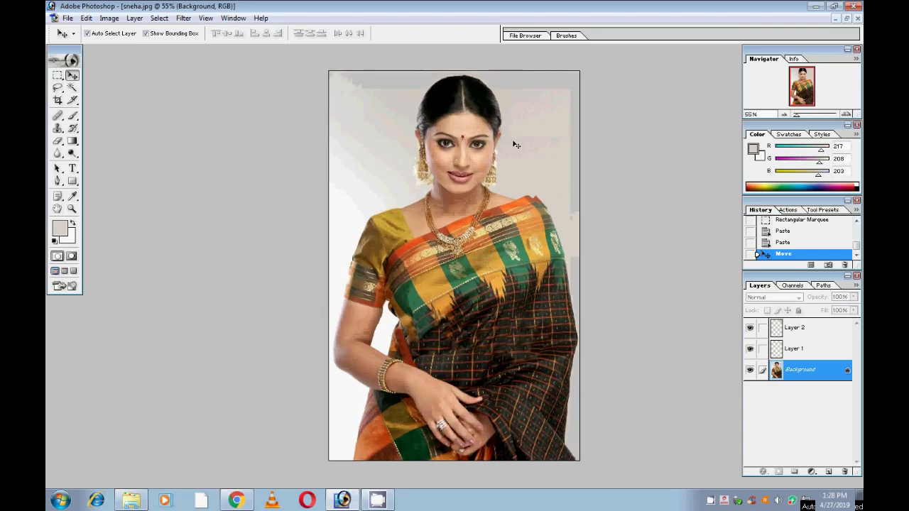
scroll(516, 144, "up", 1)
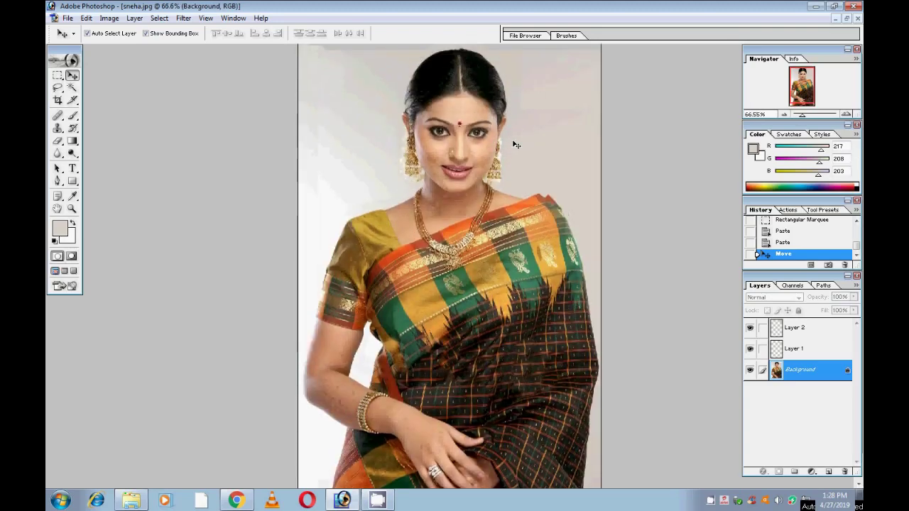
scroll(515, 144, "down", 1)
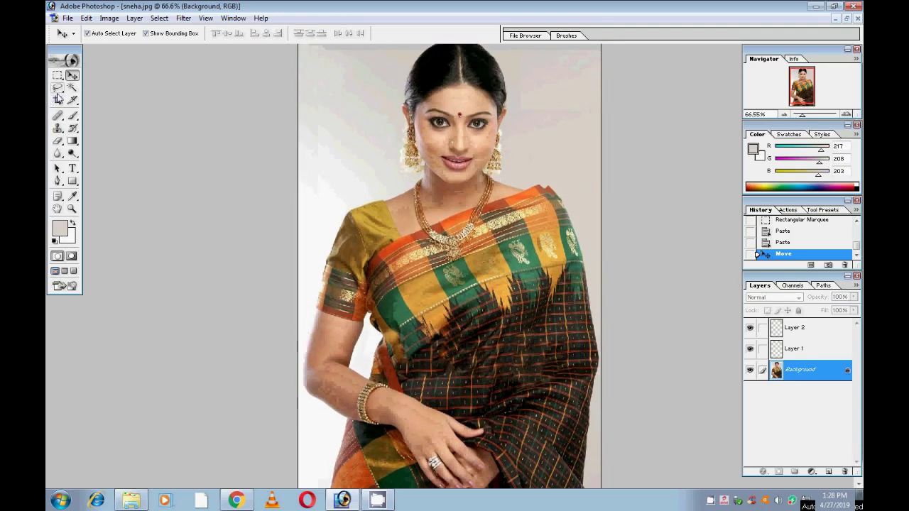
left_click_drag(57, 92, 125, 104)
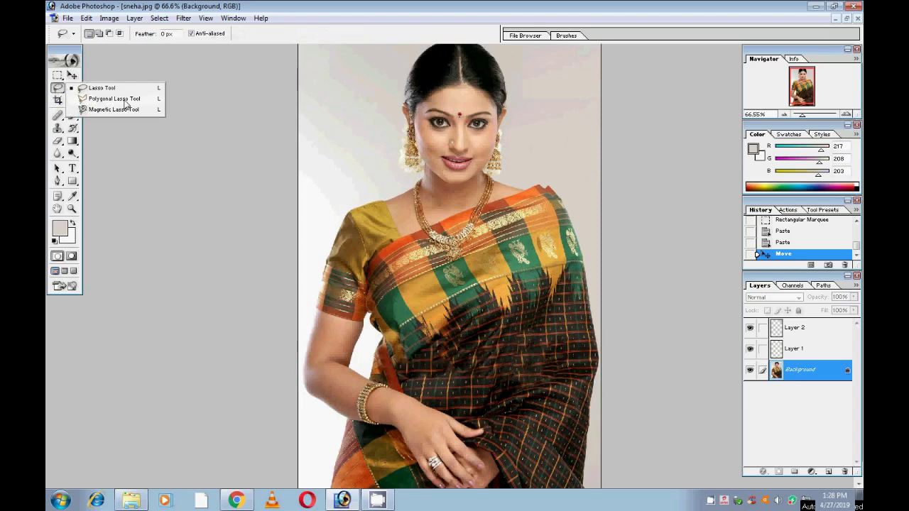
left_click_drag(127, 103, 137, 103)
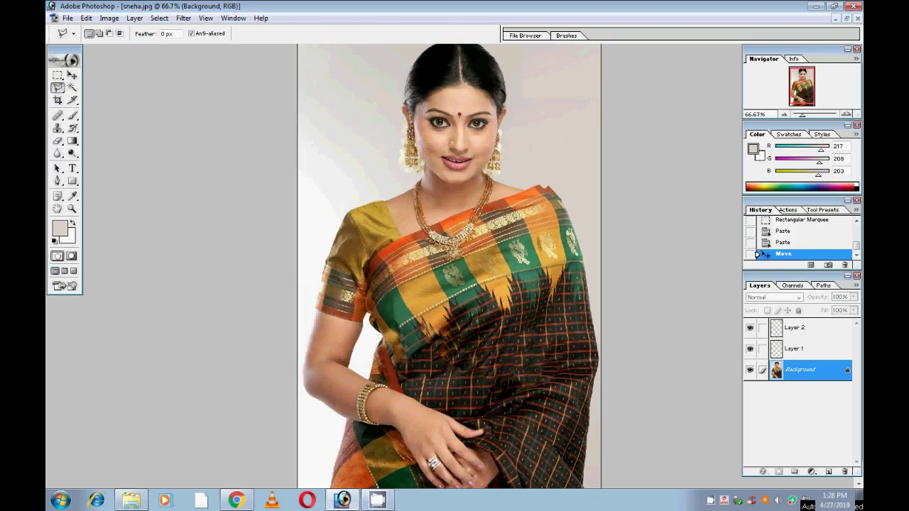
key("ctrl+plus")
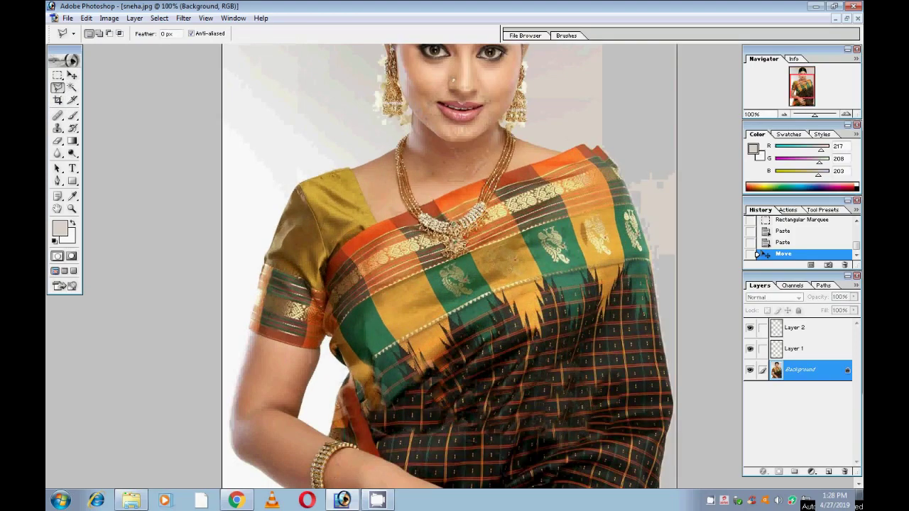
left_click(244, 346)
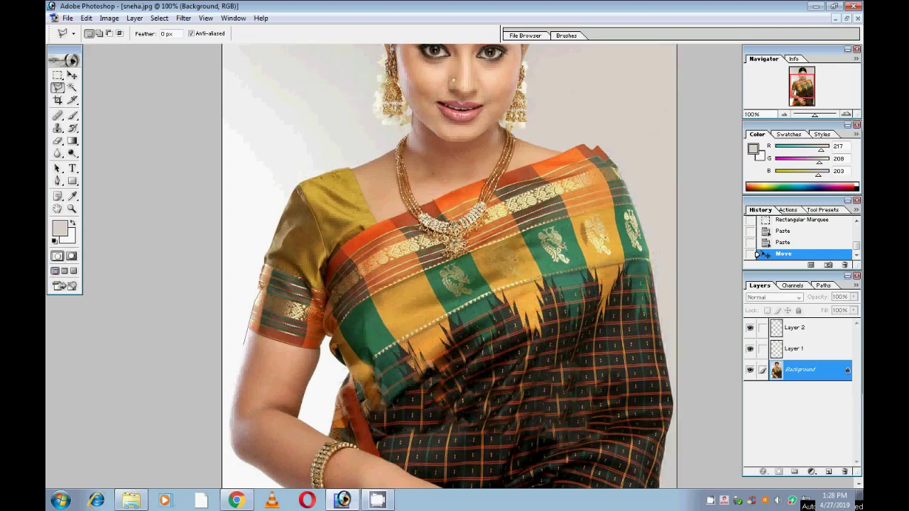
left_click(264, 254)
left_click(295, 187)
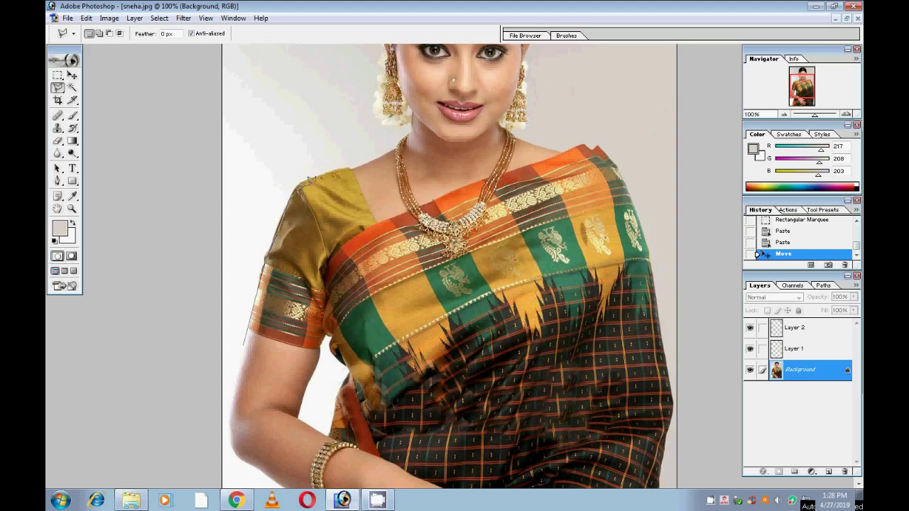
left_click(355, 167)
left_click(409, 125)
mouse_move(380, 114)
left_mouse_down()
mouse_move(371, 106)
mouse_move(386, 41)
mouse_move(380, 160)
mouse_move(389, 183)
left_mouse_up()
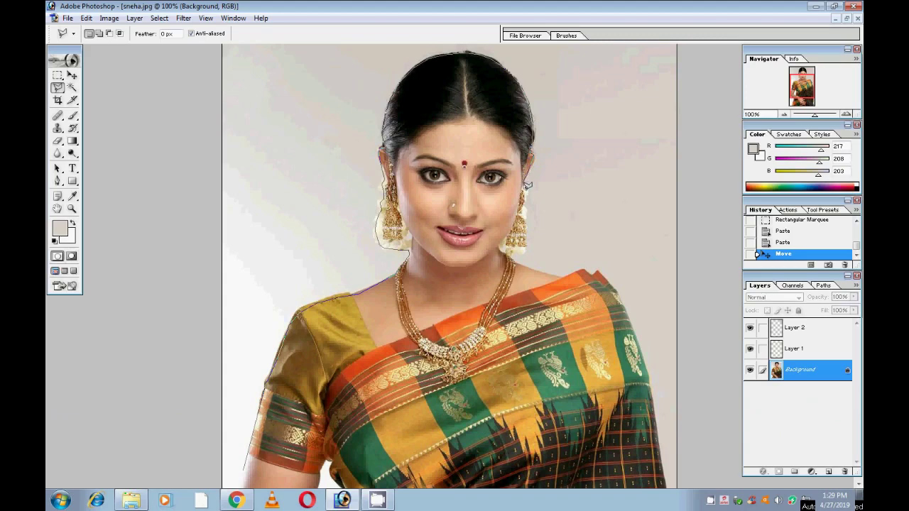
mouse_move(526, 207)
left_mouse_down()
mouse_move(525, 250)
mouse_move(514, 253)
mouse_move(525, 266)
mouse_move(559, 276)
mouse_move(587, 267)
mouse_move(627, 297)
mouse_move(672, 498)
mouse_move(678, 251)
mouse_move(673, 236)
mouse_move(677, 260)
mouse_move(668, 208)
mouse_move(734, 56)
mouse_move(717, 35)
mouse_move(225, 37)
mouse_move(218, 348)
mouse_move(224, 462)
left_mouse_up()
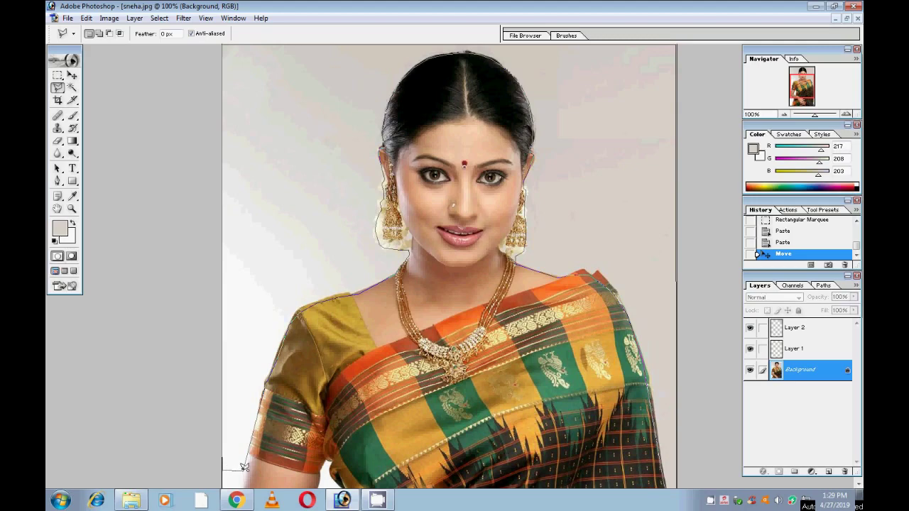
double_click(243, 467)
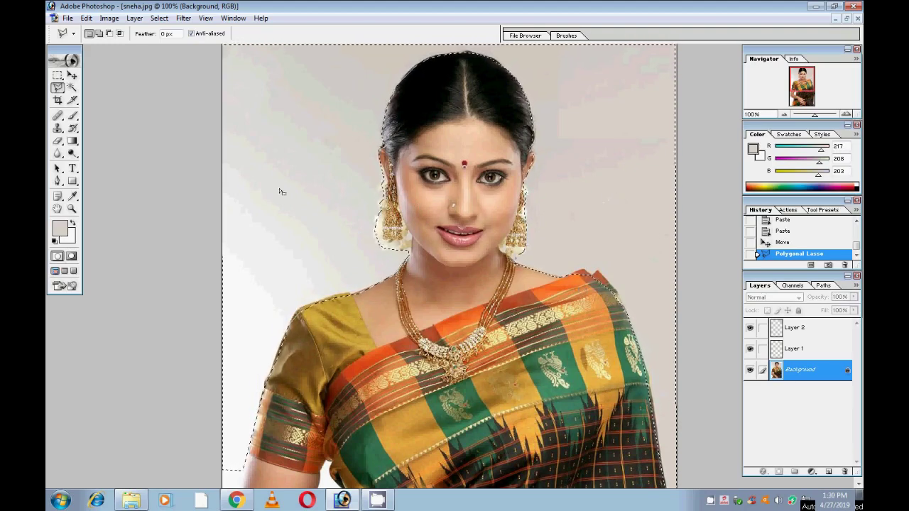
Step: Set the background colour to a bright pink with RGB values 248, 11, 167
left_click(73, 234)
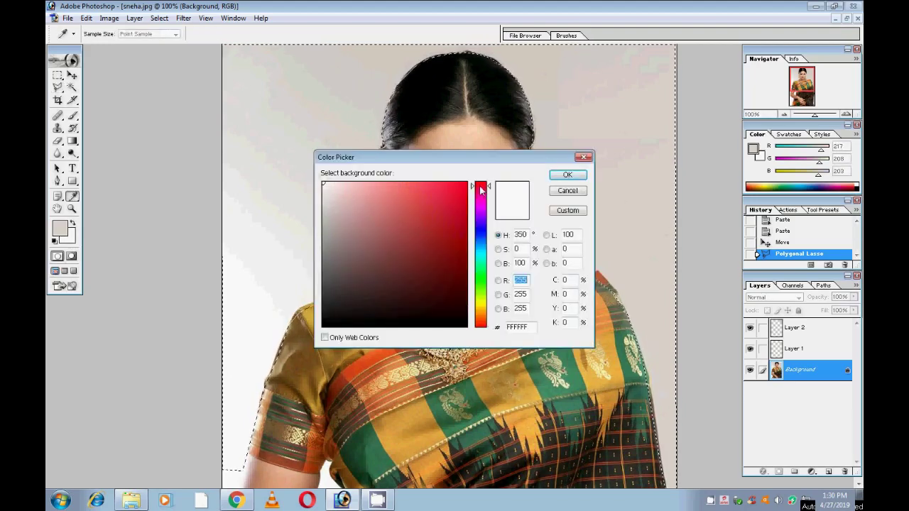
left_click_drag(481, 189, 489, 202)
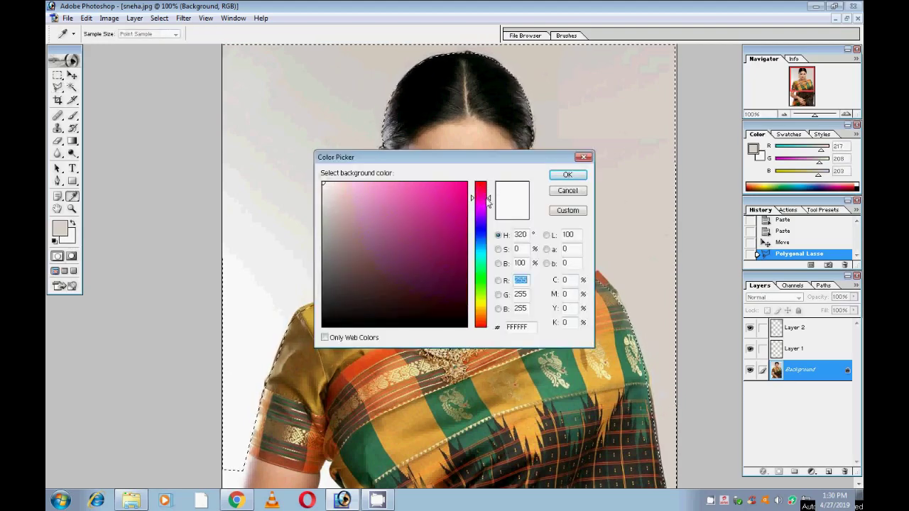
left_click(461, 186)
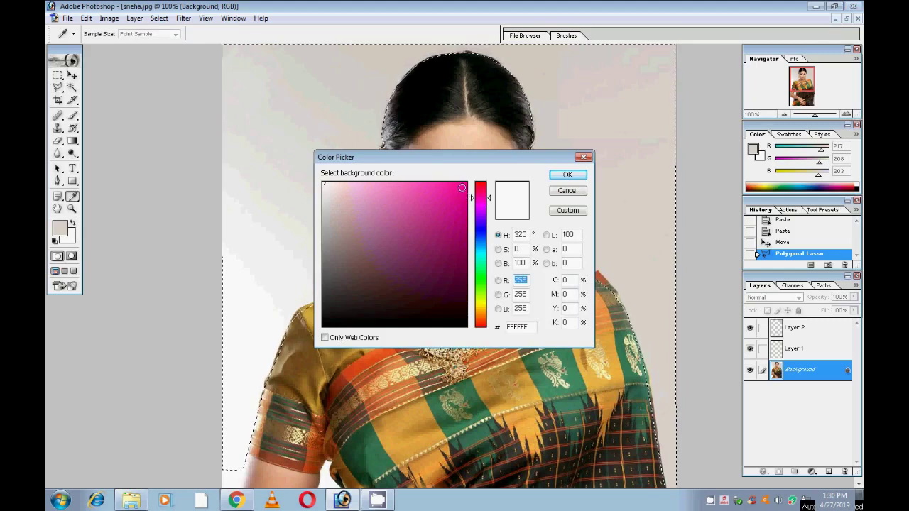
left_click(570, 178)
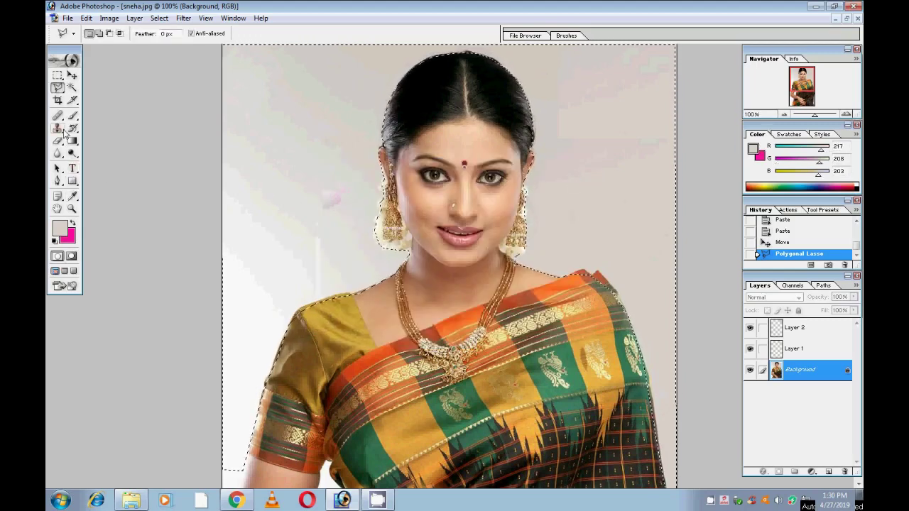
Step: Choose the Brush tool and set its master diameter to 147 px
left_click(73, 116)
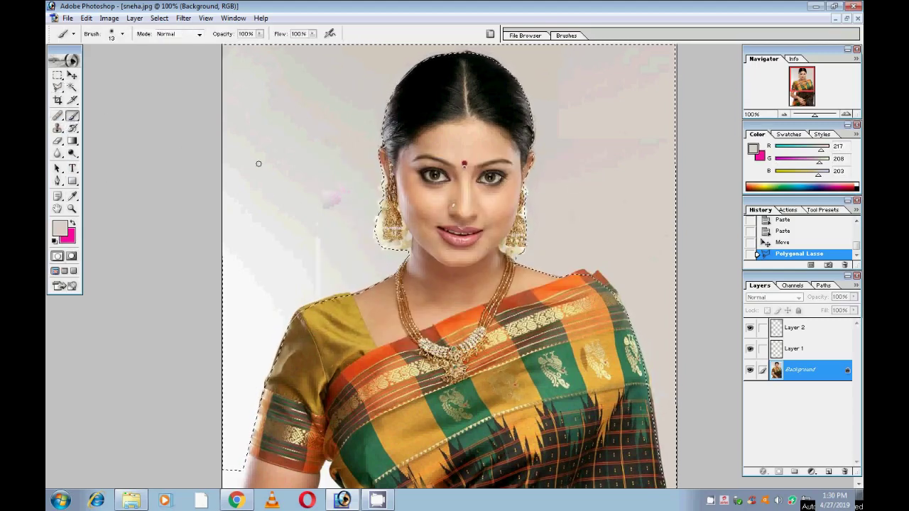
left_click(123, 33)
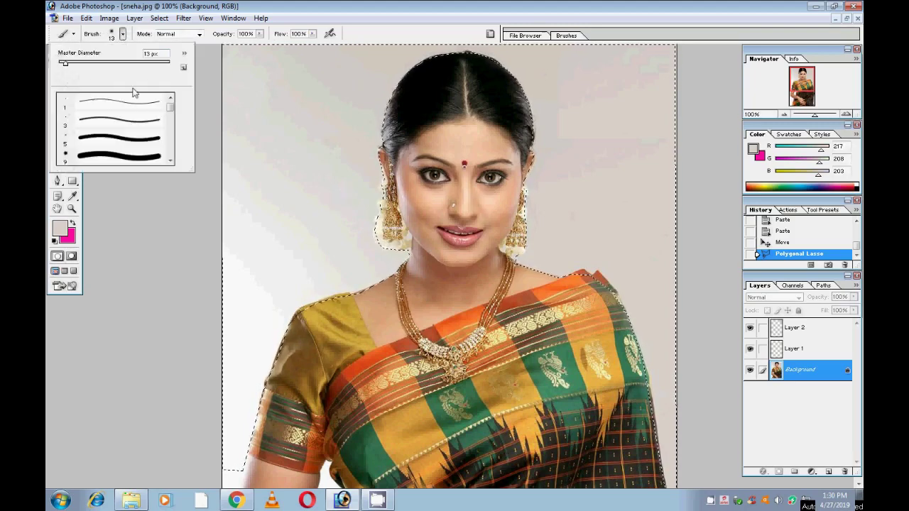
left_click_drag(131, 65, 129, 64)
left_click(285, 135)
left_click(275, 177)
left_click(270, 193)
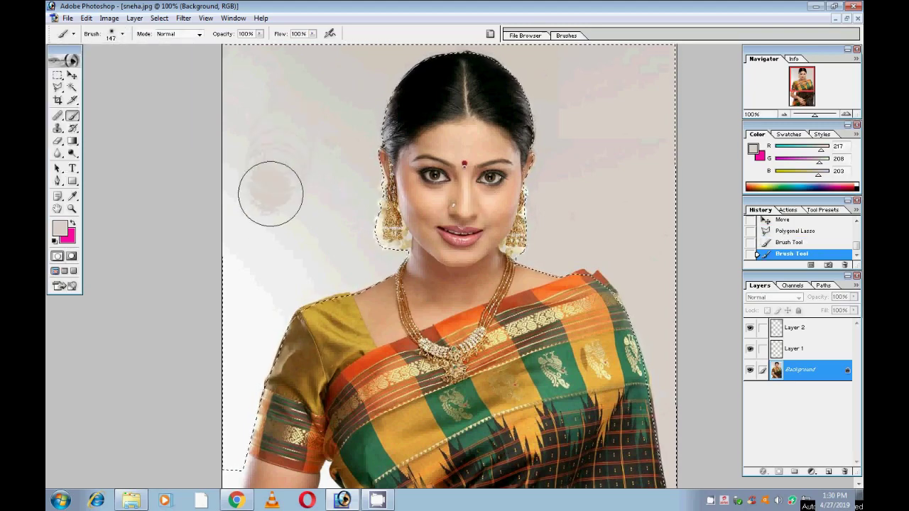
Step: Swap the foreground and background colours, paint the whole selected backdrop pink with the brush, and deselect it
left_click(72, 223)
mouse_move(263, 168)
left_mouse_down()
mouse_move(265, 216)
mouse_move(226, 357)
mouse_move(220, 446)
mouse_move(230, 401)
mouse_move(296, 252)
mouse_move(344, 250)
mouse_move(628, 313)
mouse_move(659, 334)
left_mouse_up()
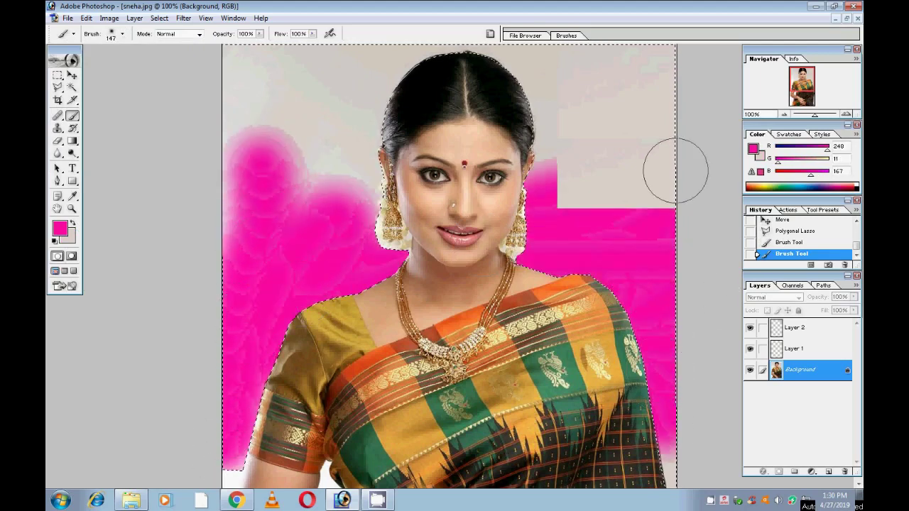
mouse_move(284, 153)
left_mouse_down()
mouse_move(313, 127)
mouse_move(249, 85)
mouse_move(320, 177)
mouse_move(231, 213)
left_mouse_up()
left_click_drag(355, 56, 227, 60)
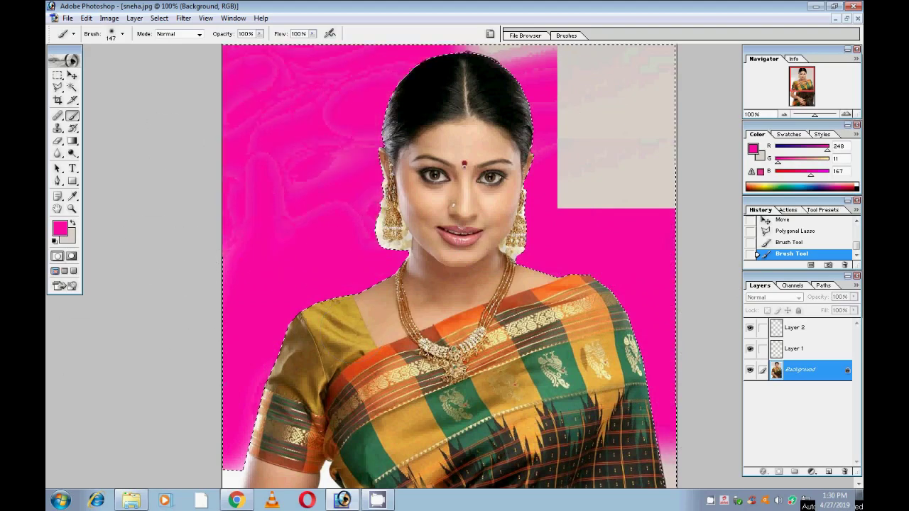
left_click(334, 213)
left_click_drag(335, 213, 334, 50)
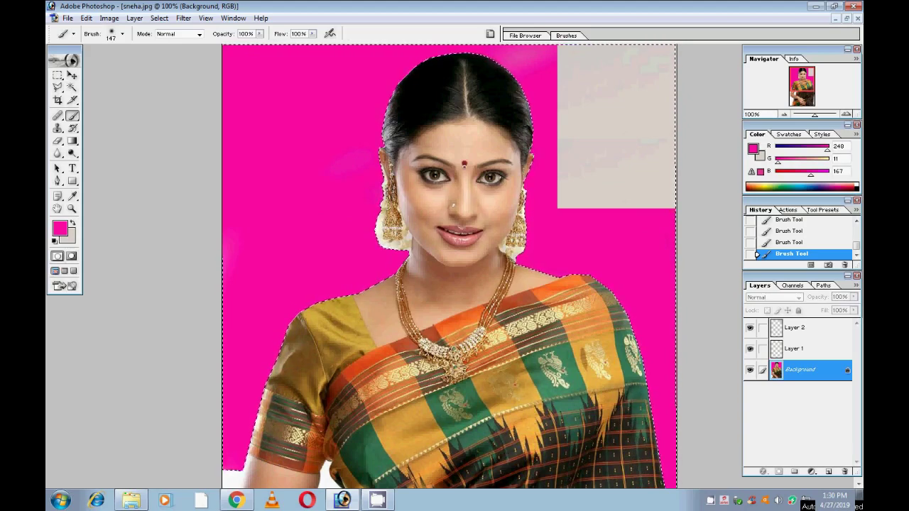
key("ctrl+d")
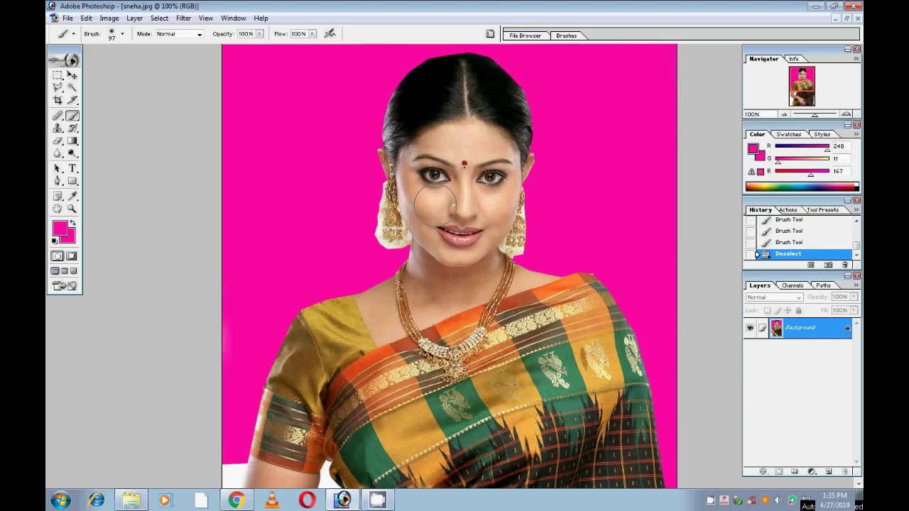
Step: Set the Crop tool to a width of 3.5 cm, a height of 4.5 cm and a resolution of 300 pixels/inch
left_click(58, 101)
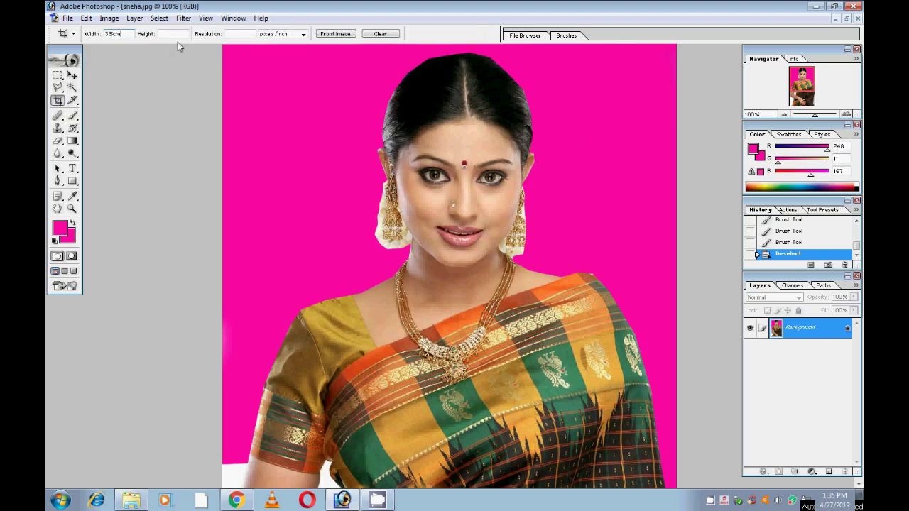
type("4.5")
type("30")
key("ctrl+plus")
key("ctrl+plus")
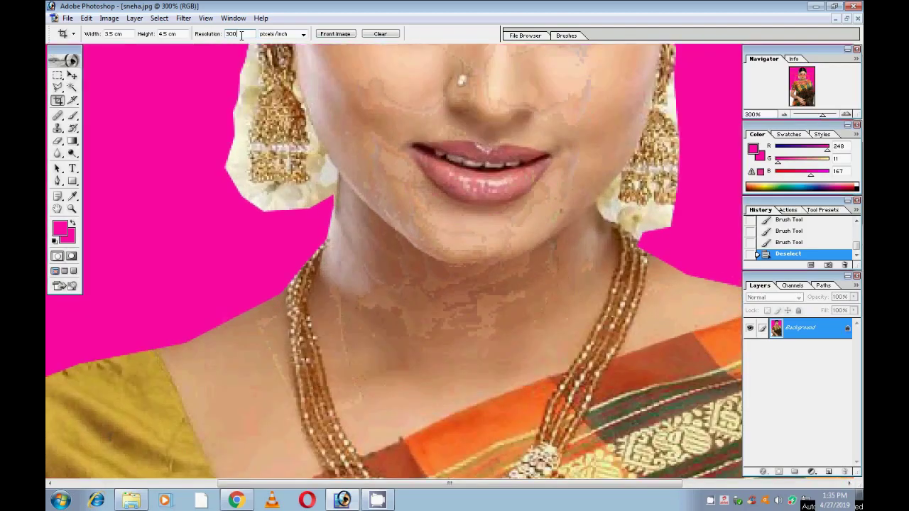
key("ctrl+minus")
key("ctrl+minus")
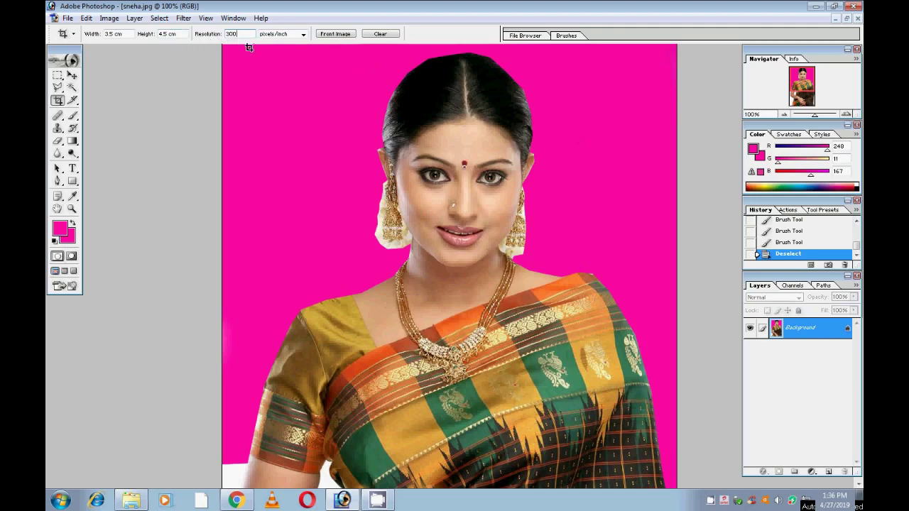
Step: Crop the photo from above the head down to the bracelet, shifting the frame sideways to centre the woman
left_click_drag(248, 47, 735, 446)
left_click_drag(781, 281, 861, 368)
scroll(488, 276, "up", 3)
scroll(488, 276, "up", 10)
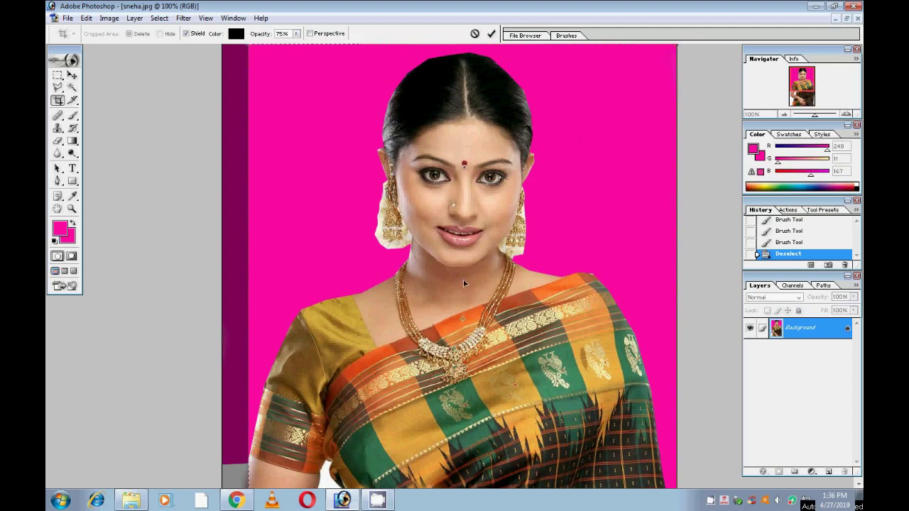
scroll(458, 277, "down", 5)
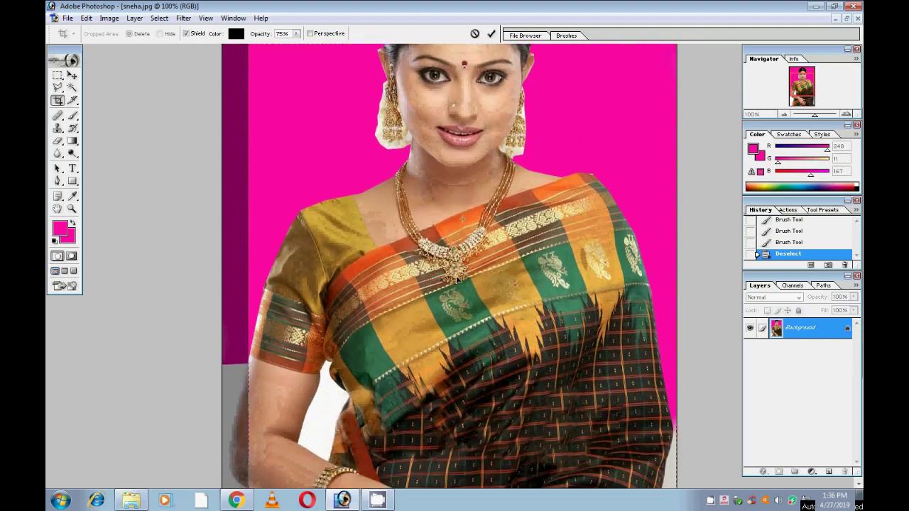
scroll(458, 281, "down", 2)
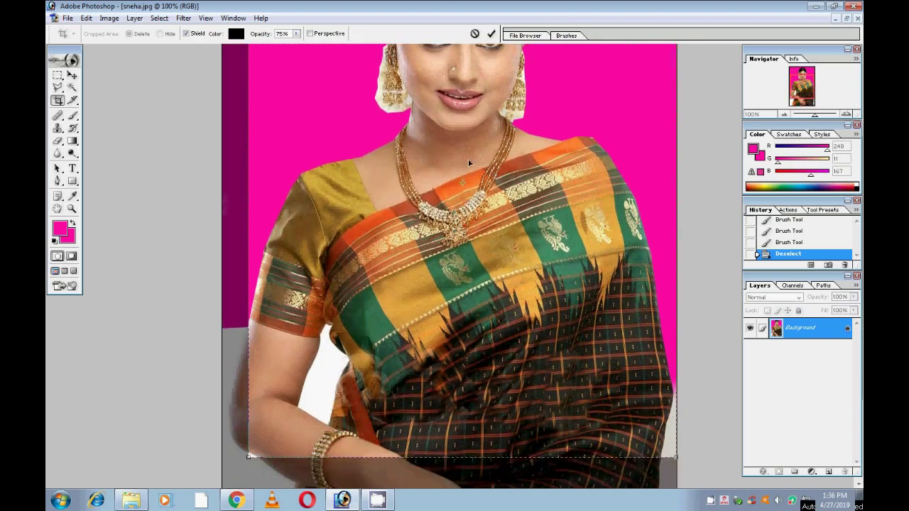
left_click_drag(467, 160, 448, 163)
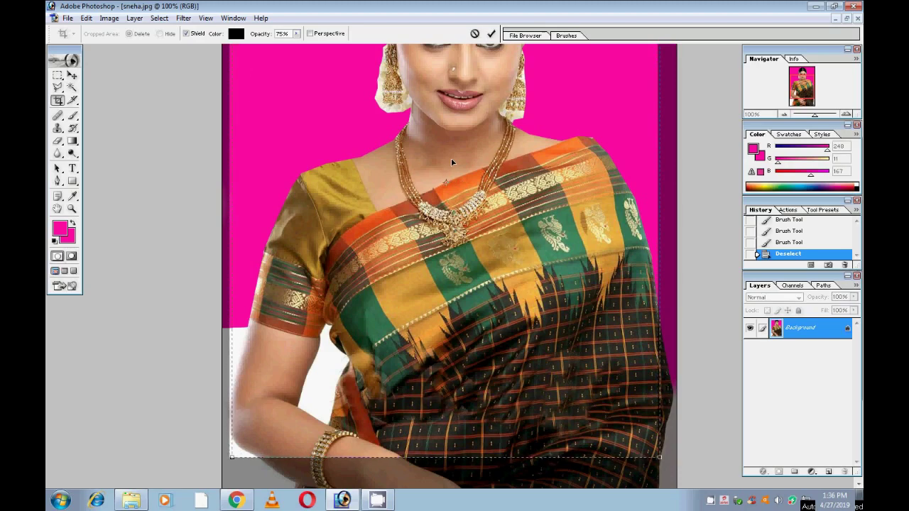
key("Return")
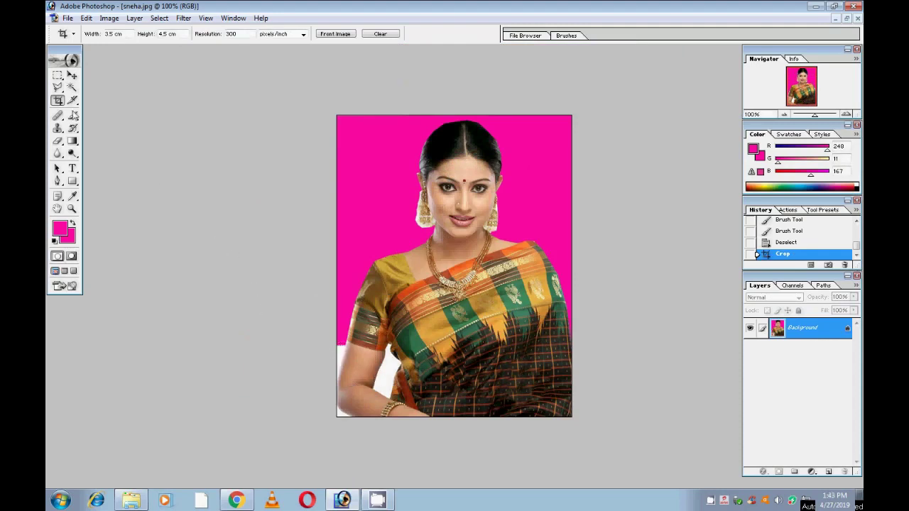
Step: Select the white gap between the arm and the saree with the Polygonal Lasso, brush it pink and deselect
left_click(58, 87)
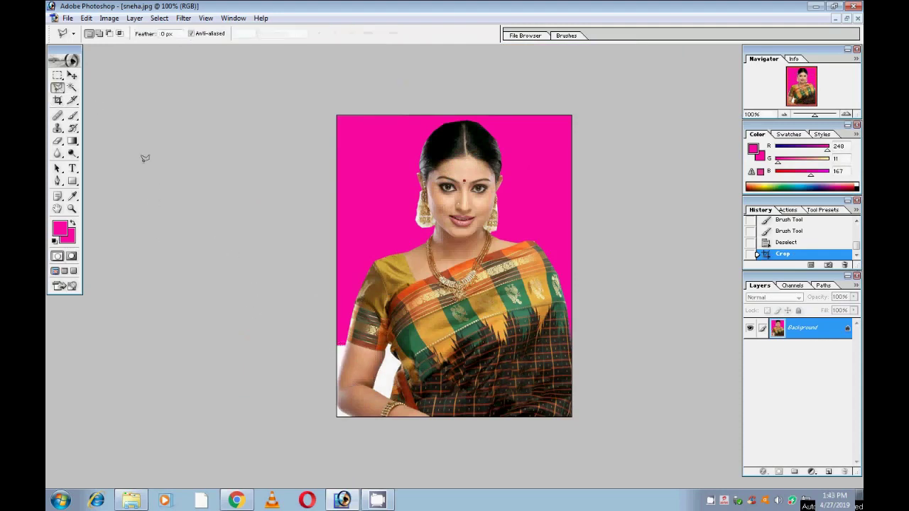
left_click(58, 87)
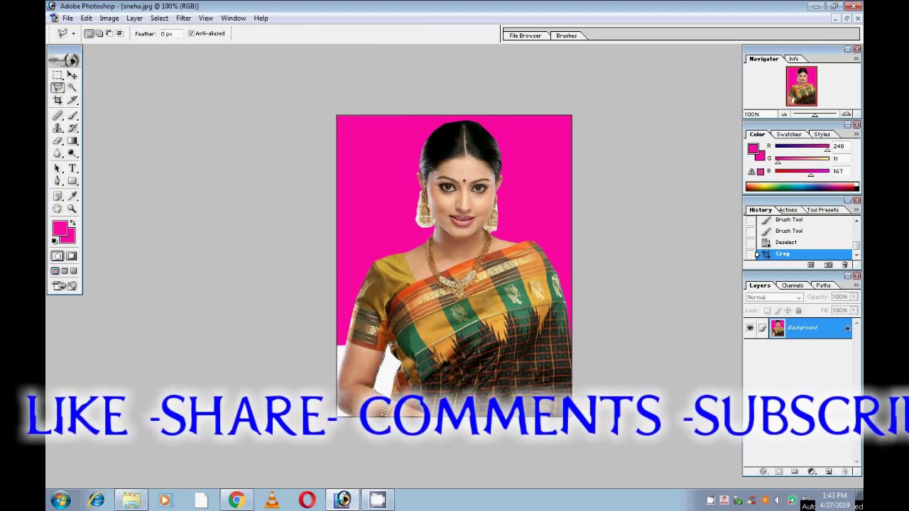
double_click(338, 416)
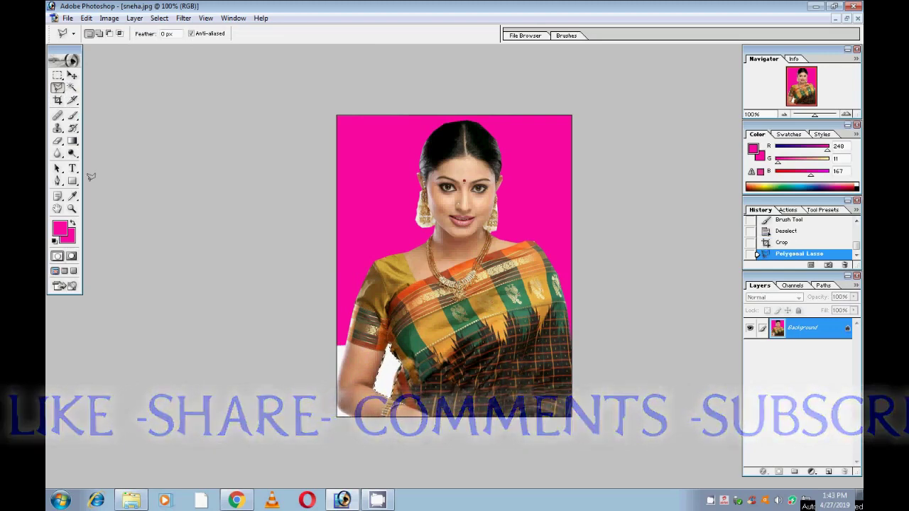
key("b")
mouse_move(390, 334)
left_mouse_down()
mouse_move(407, 380)
mouse_move(391, 362)
left_mouse_up()
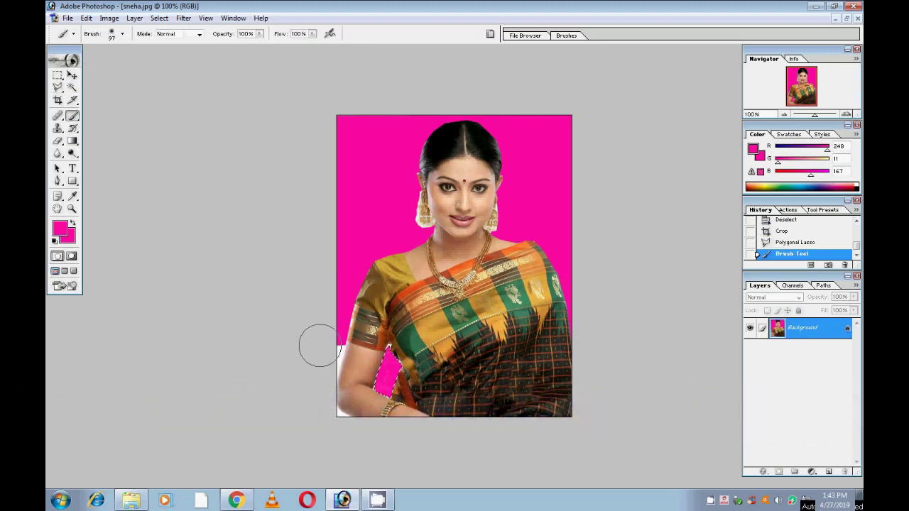
key("ctrl+d")
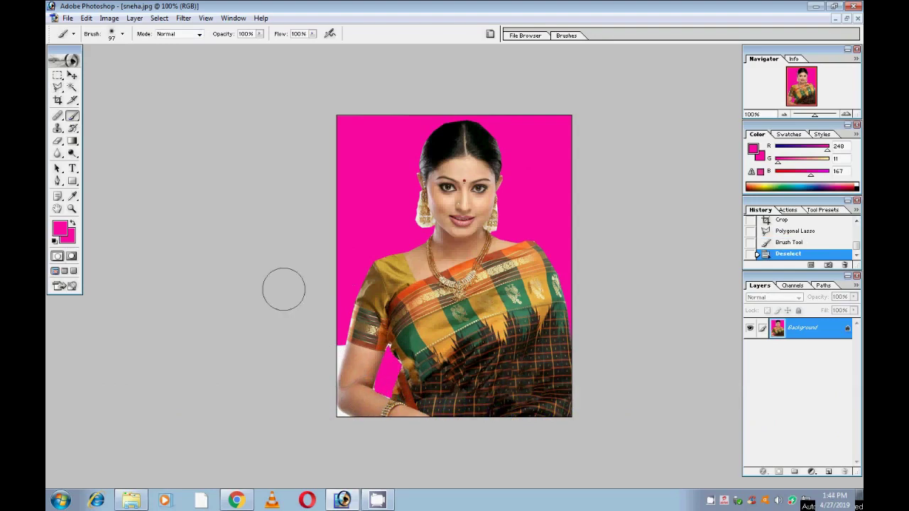
left_click(58, 86)
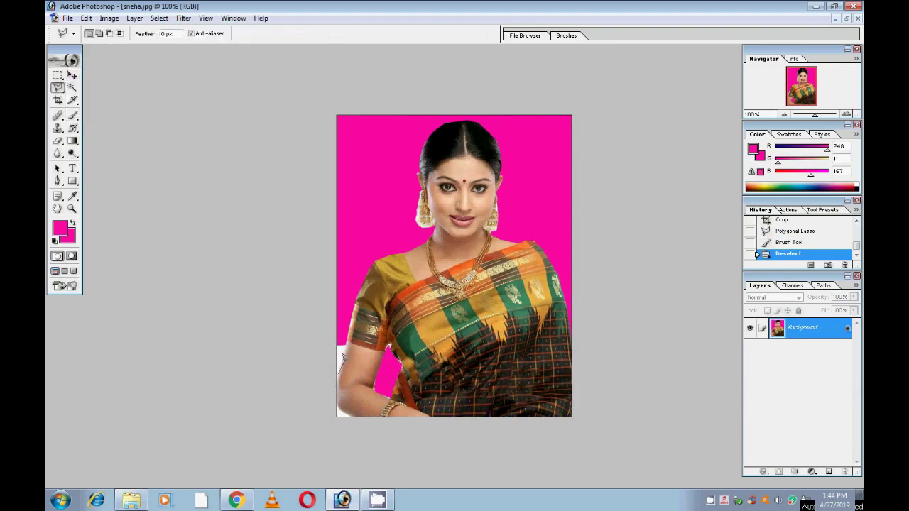
left_click(341, 358)
left_click(341, 342)
double_click(338, 371)
key("ctrl+d")
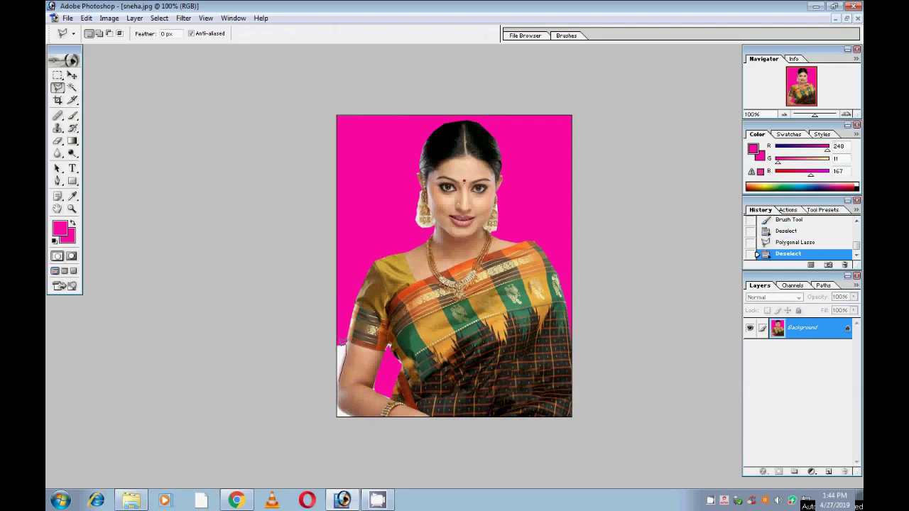
Step: Select the white strip along the outer side of the arm with the Polygonal Lasso, brush it pink and deselect
left_click(341, 343)
left_click(335, 371)
double_click(339, 382)
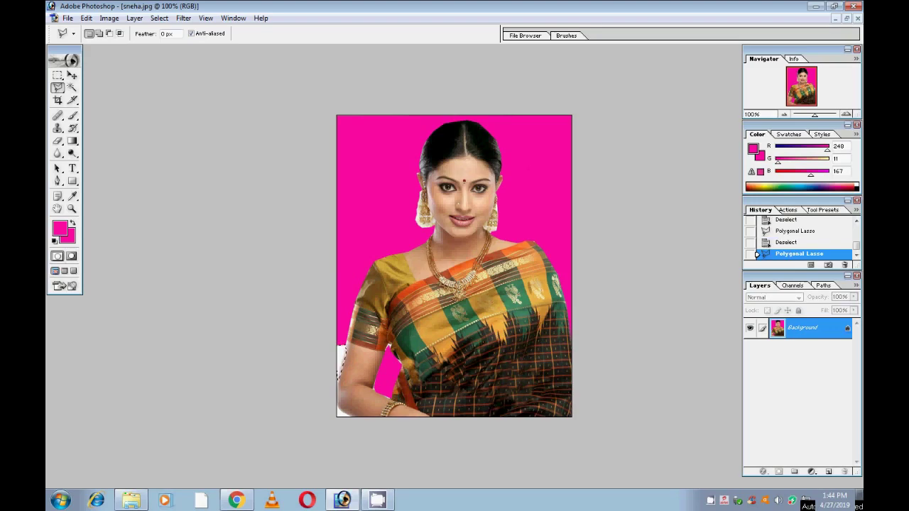
left_click(72, 115)
left_click_drag(339, 346, 343, 369)
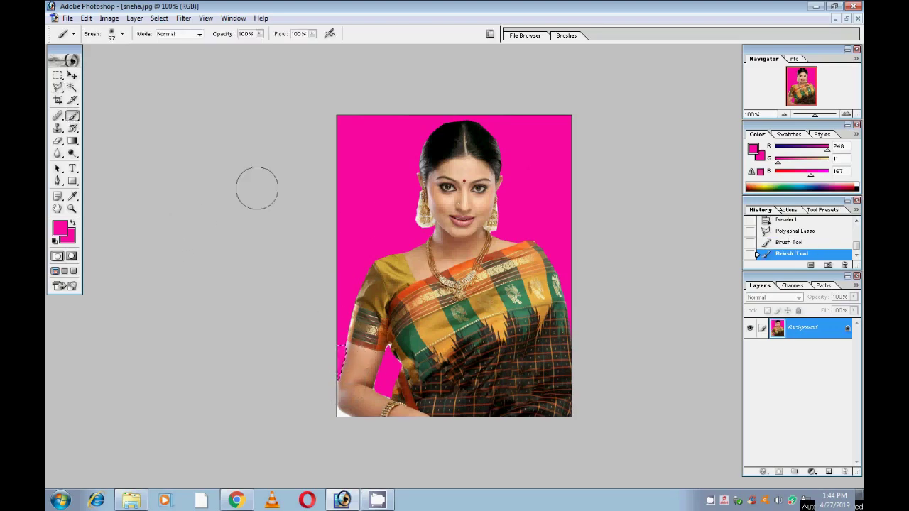
key("ctrl+d")
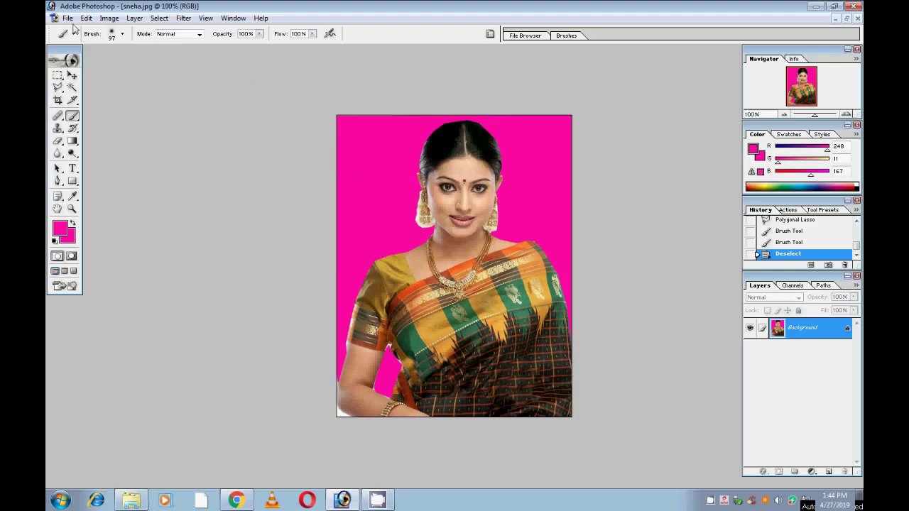
Step: Enlarge the canvas to 1.5 inches wide and 2 inches high around the centred portrait
left_click(108, 19)
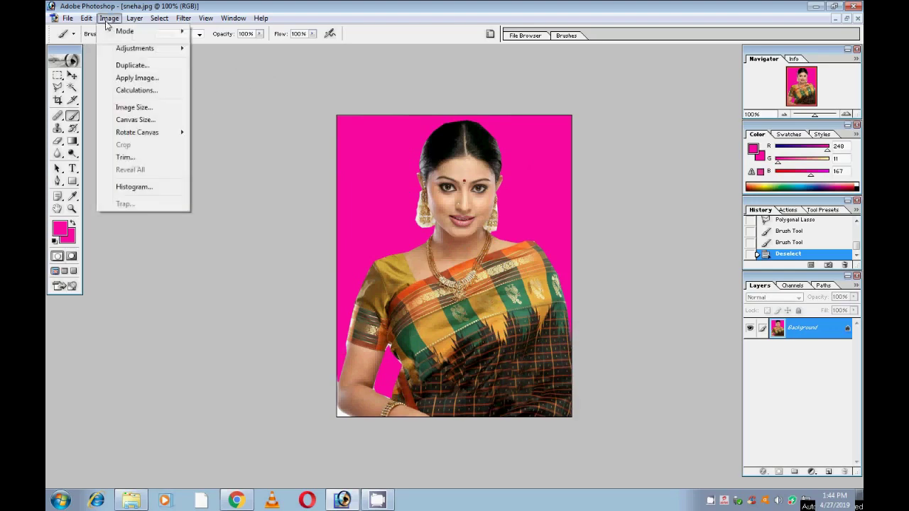
left_click(133, 120)
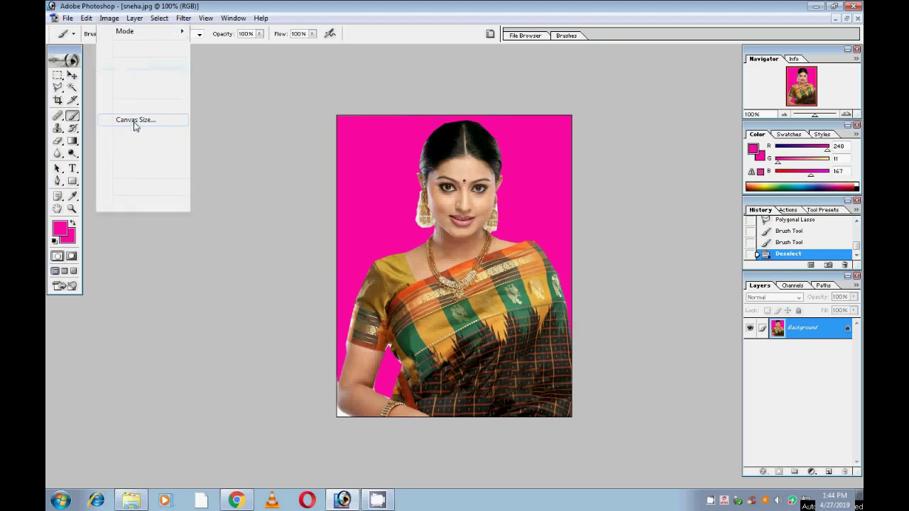
type("1")
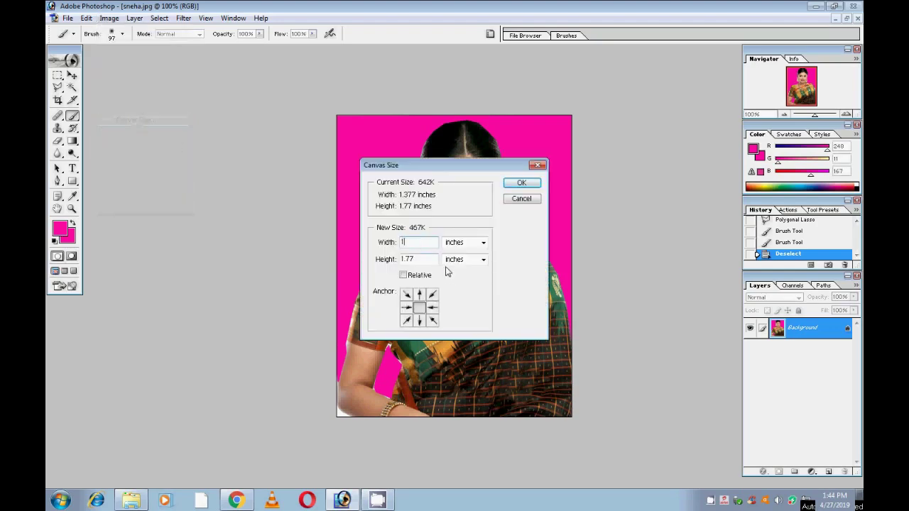
type(".5")
left_click_drag(427, 260, 389, 265)
type("2")
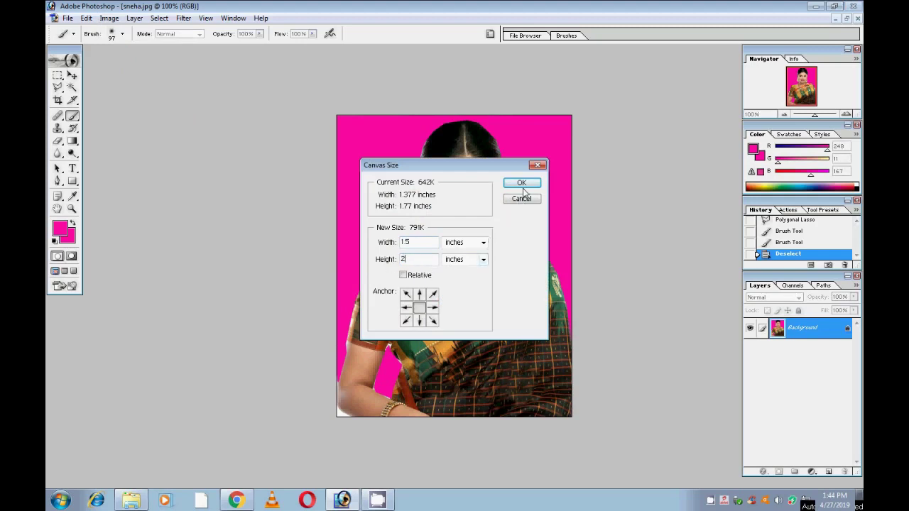
key("ctrl+z")
left_click_drag(437, 263, 368, 267)
type("2")
left_click(521, 182)
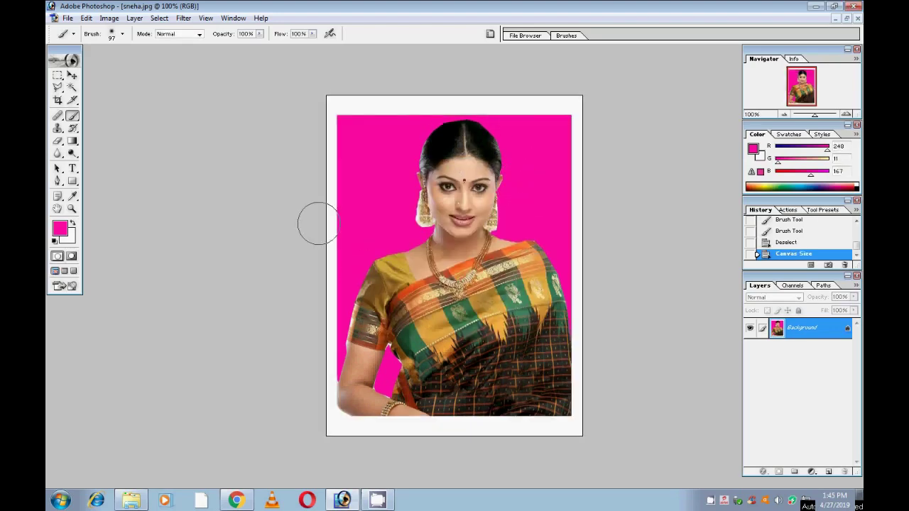
Step: Define the white-bordered portrait as a pattern, keeping the suggested name
left_click(85, 19)
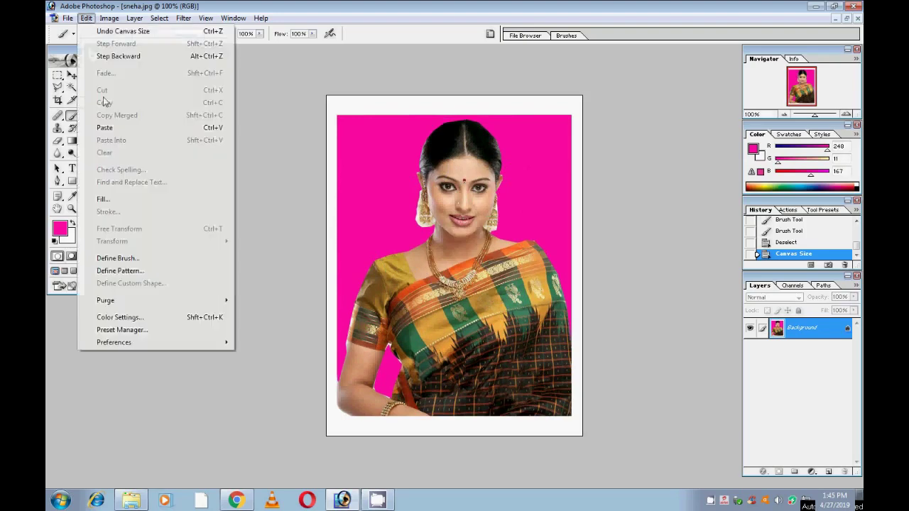
left_click(121, 271)
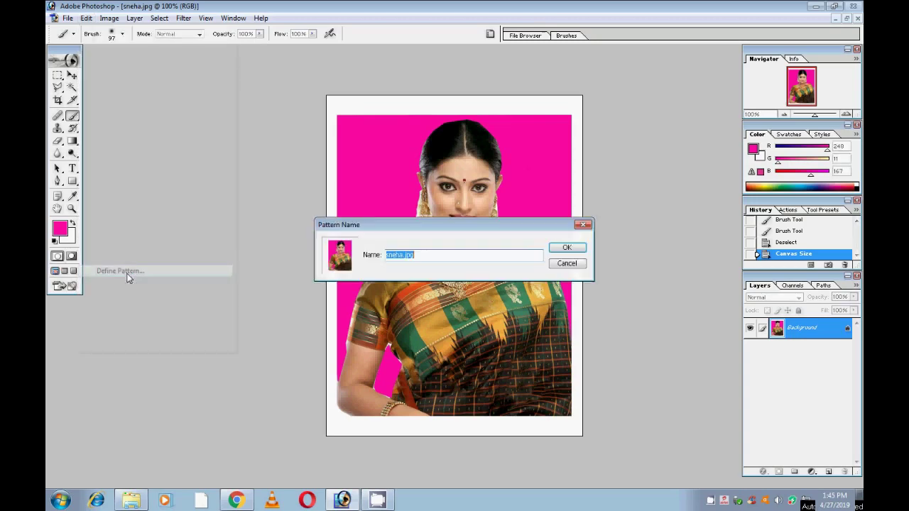
left_click(569, 248)
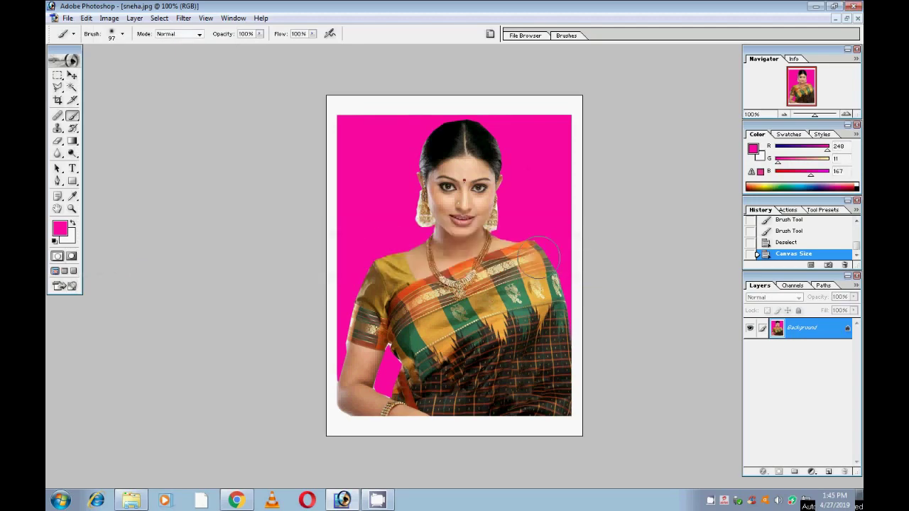
Step: Create a white RGB document 6 inches wide and 4 inches high from the 4 x 6 preset, and maximize its window
left_click(67, 18)
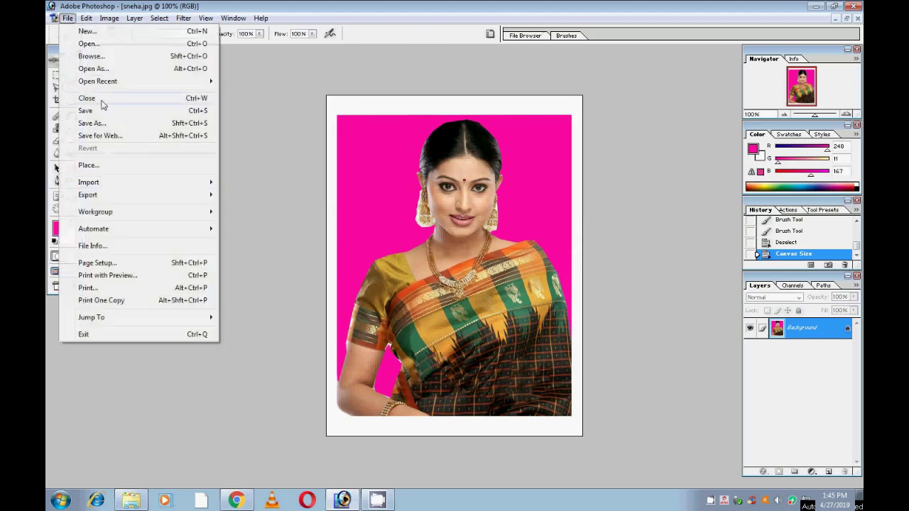
left_click(85, 31)
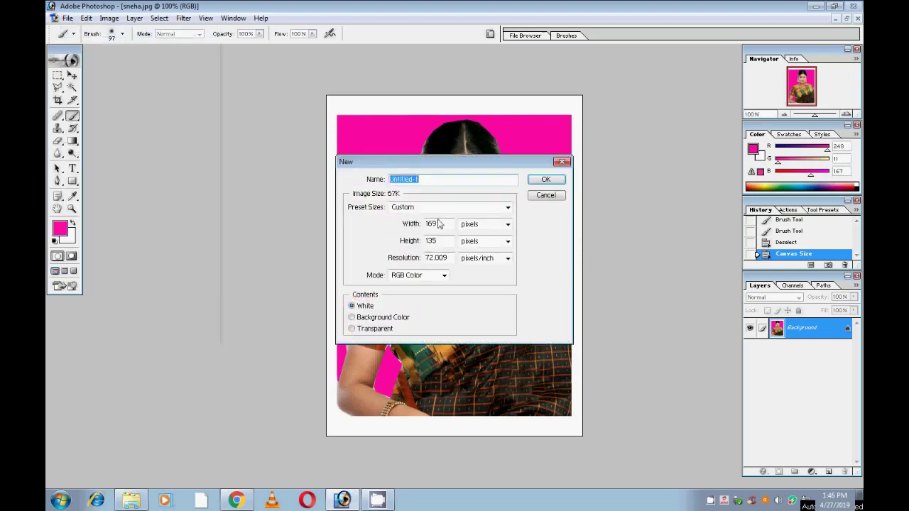
left_click(474, 207)
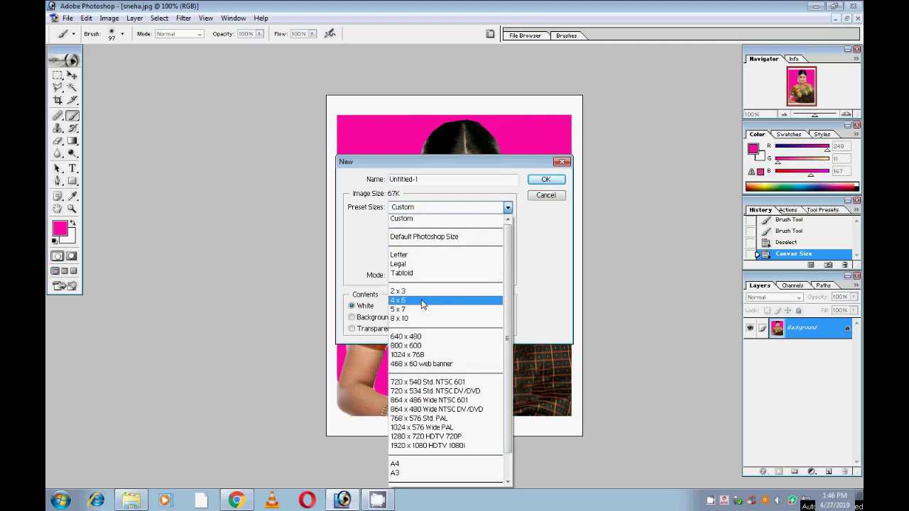
left_click(422, 301)
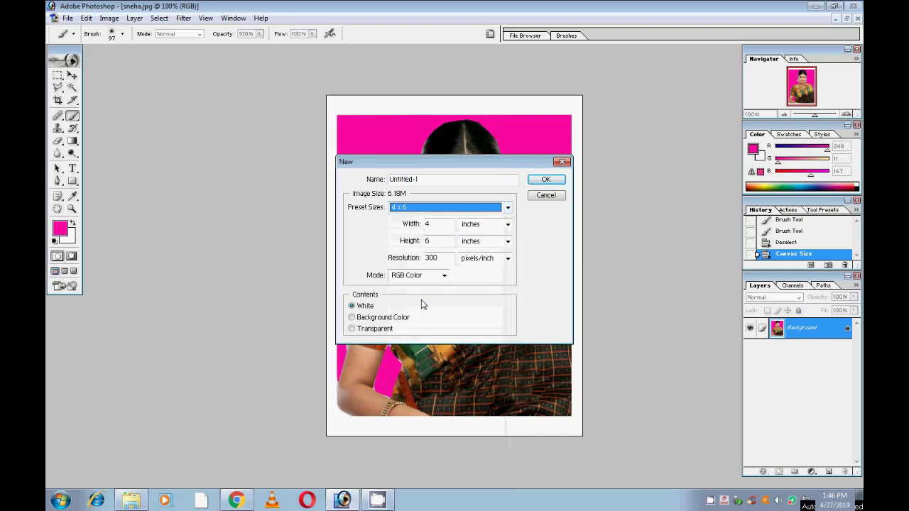
double_click(446, 224)
type("6")
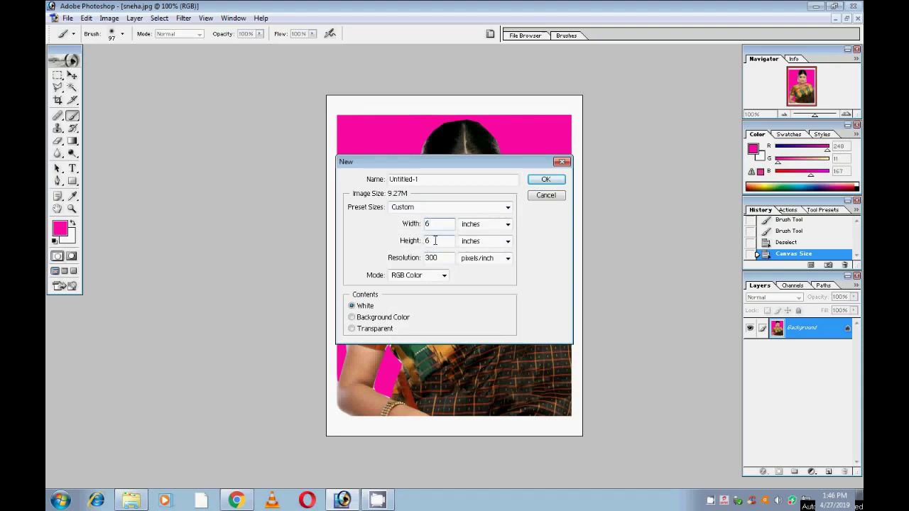
type("4")
left_click(546, 180)
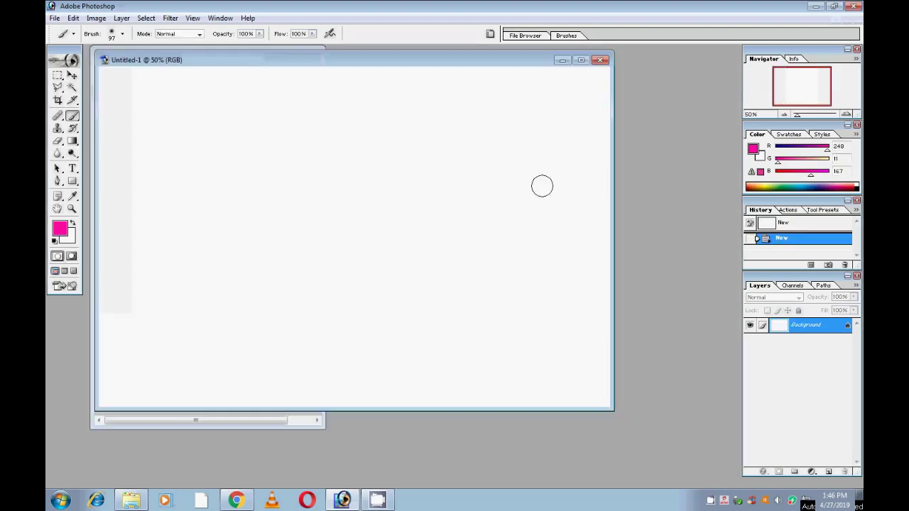
left_click(586, 61)
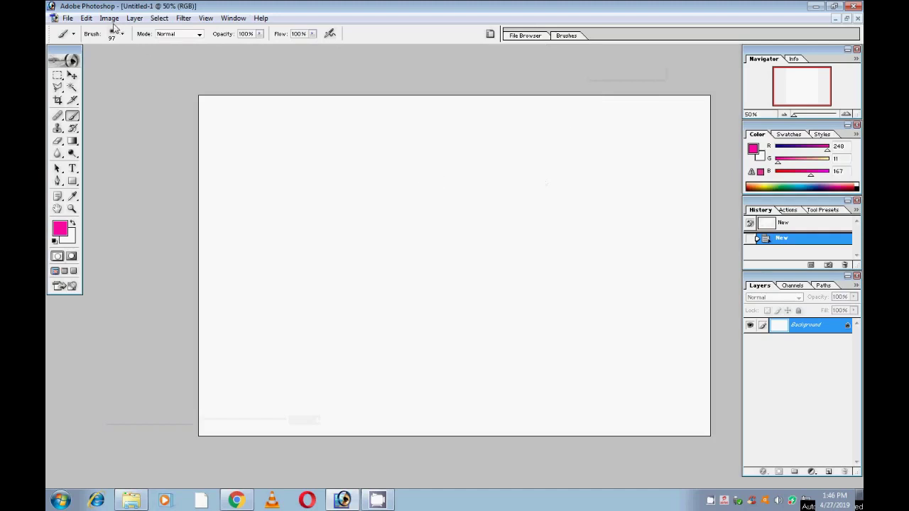
Step: Fill the blank 6 x 4 inch document with the custom portrait pattern in Normal mode at 100% opacity
left_click(86, 18)
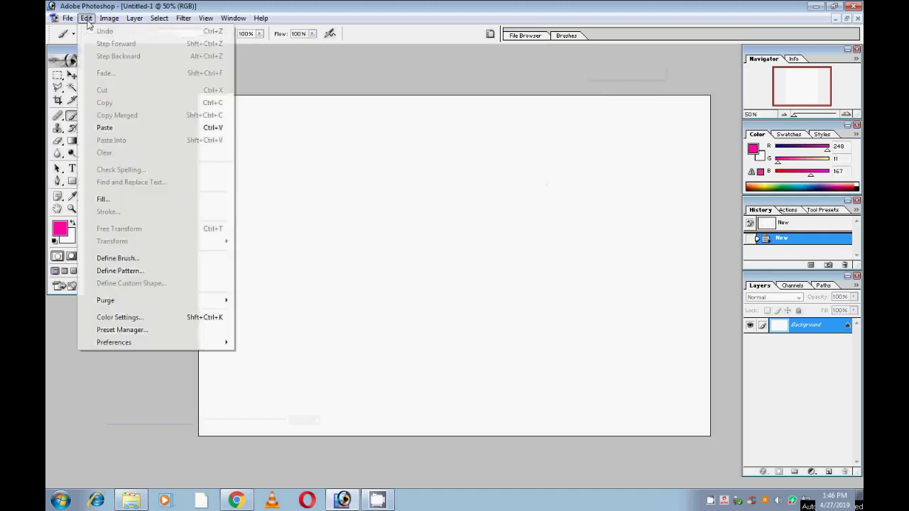
left_click(106, 200)
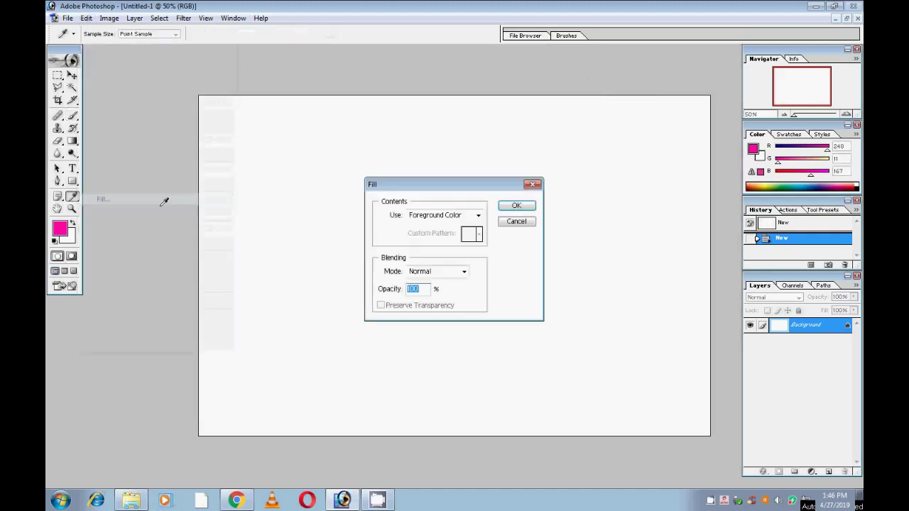
left_click(479, 219)
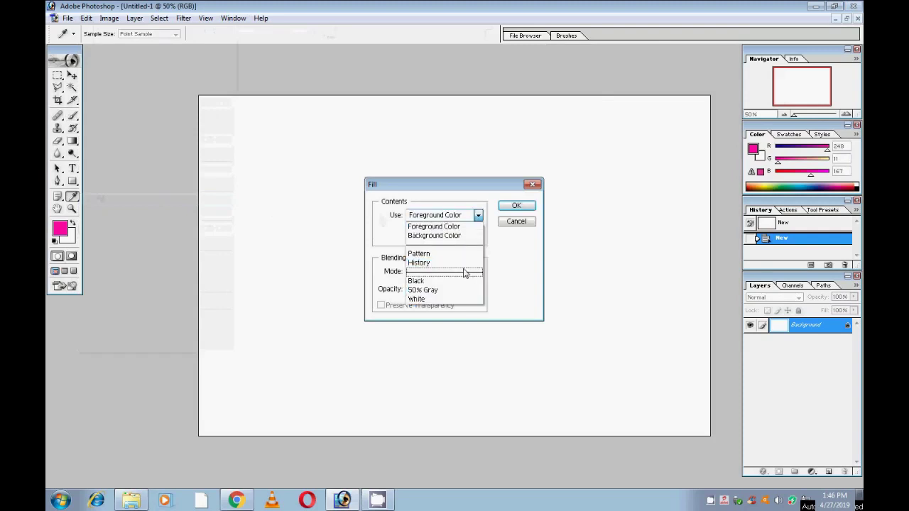
left_click(452, 254)
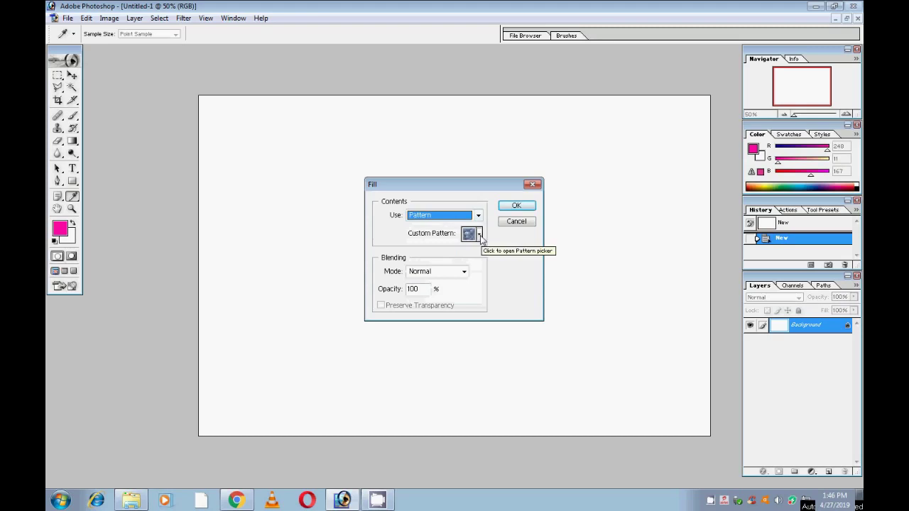
left_click(480, 237)
left_click(415, 294)
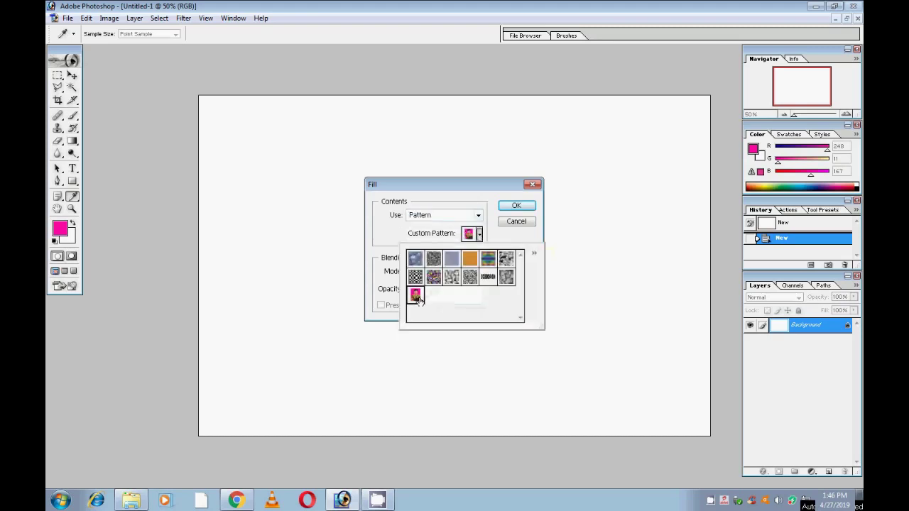
left_click(510, 208)
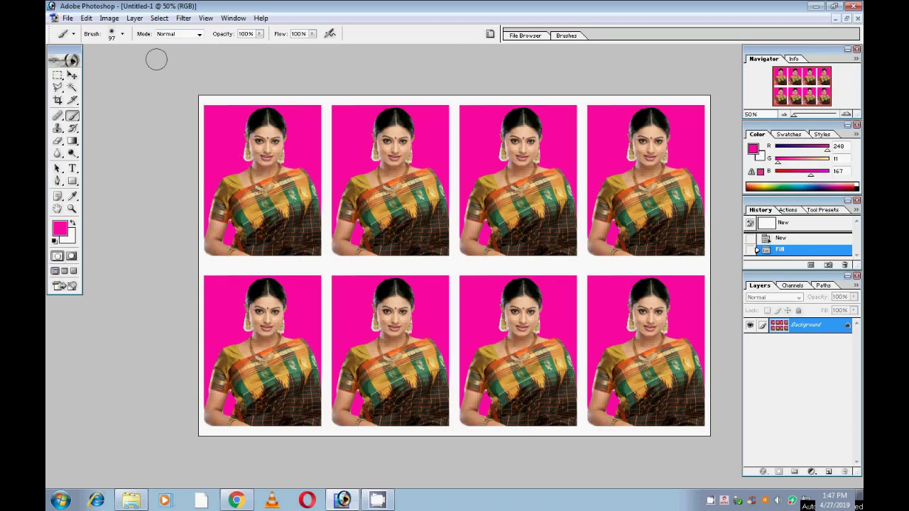
Step: Create a new white A4 document at 300 pixels/inch and maximize its window
left_click(67, 17)
left_click(84, 33)
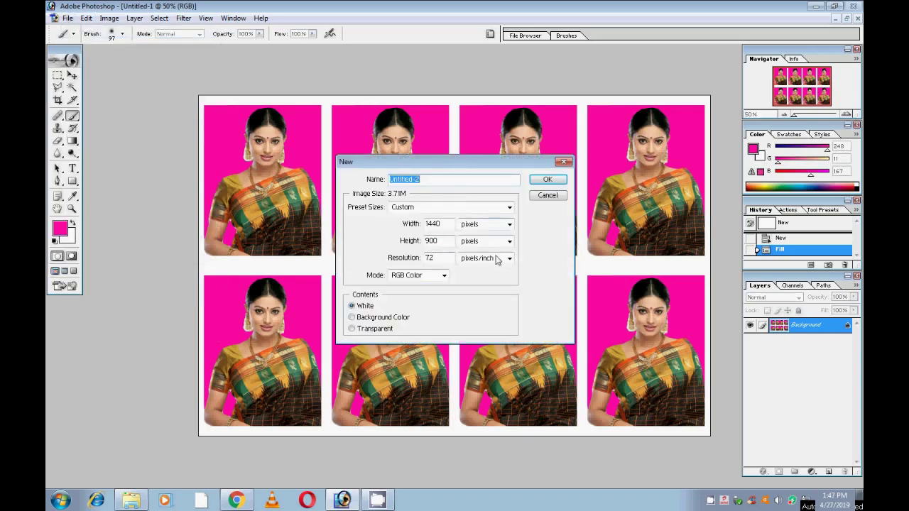
left_click(508, 207)
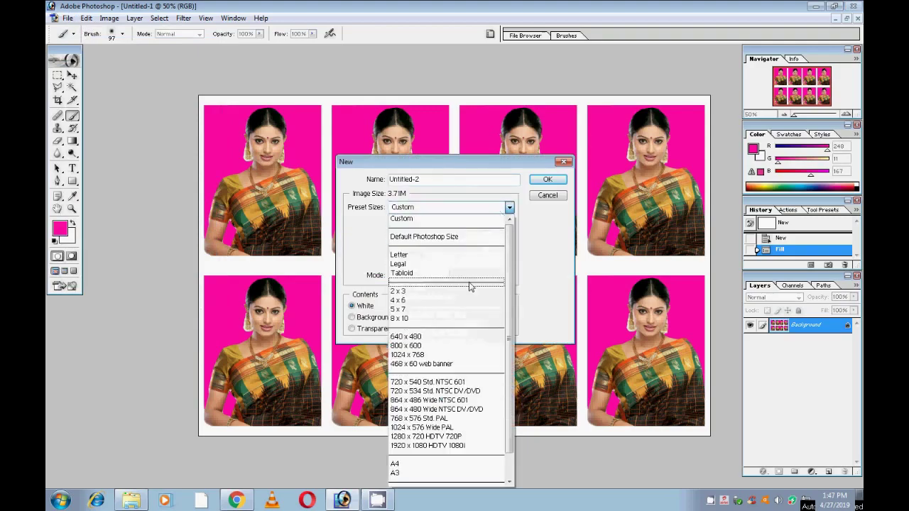
left_click(429, 464)
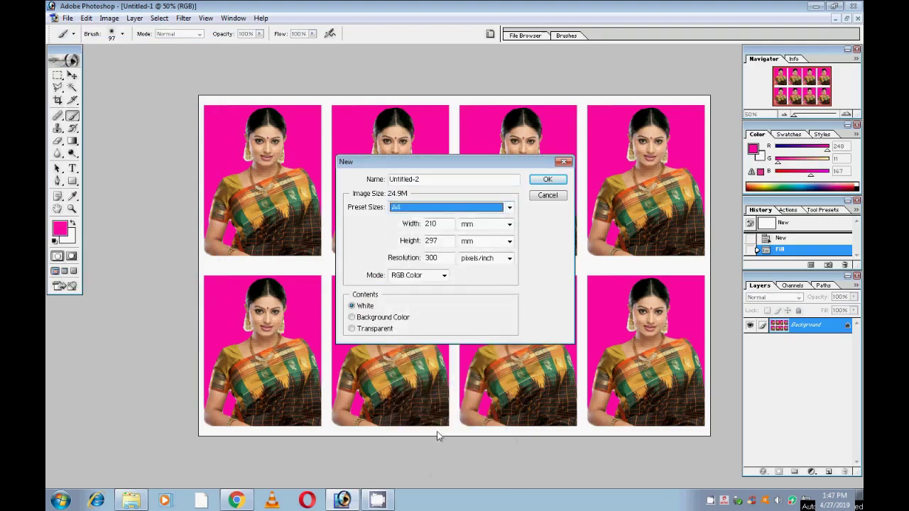
left_click(548, 180)
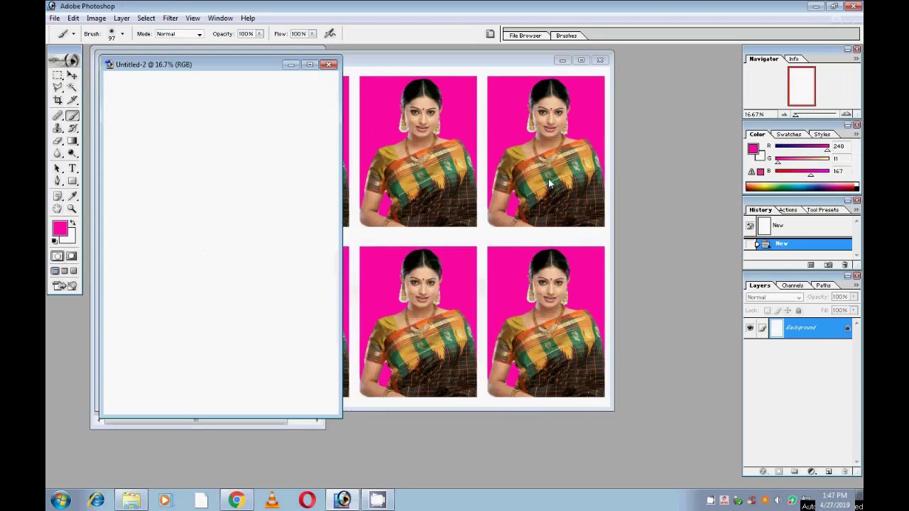
left_click(309, 64)
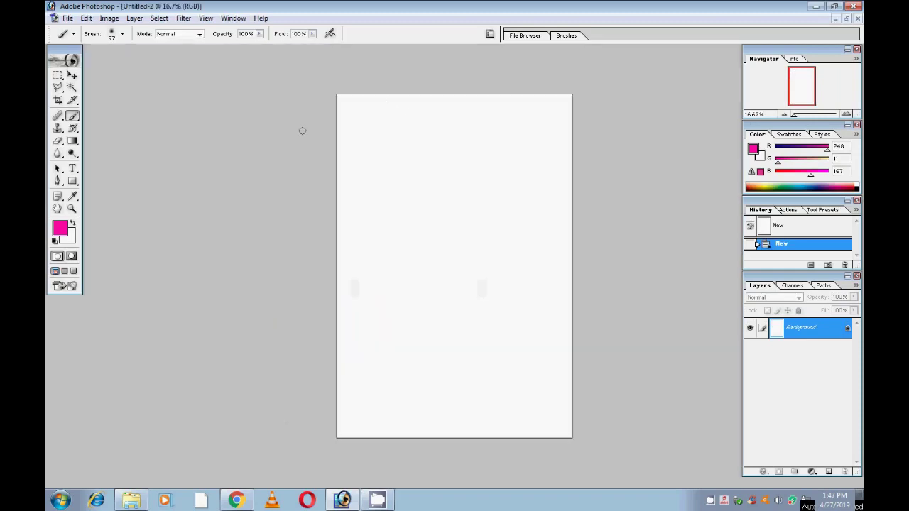
Step: Fill the blank A4 page with the custom portrait pattern
left_click(88, 19)
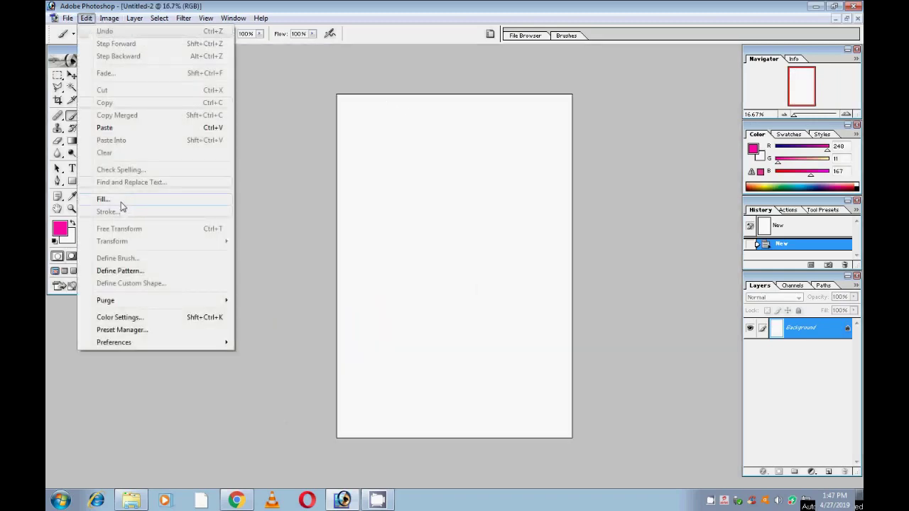
left_click(119, 202)
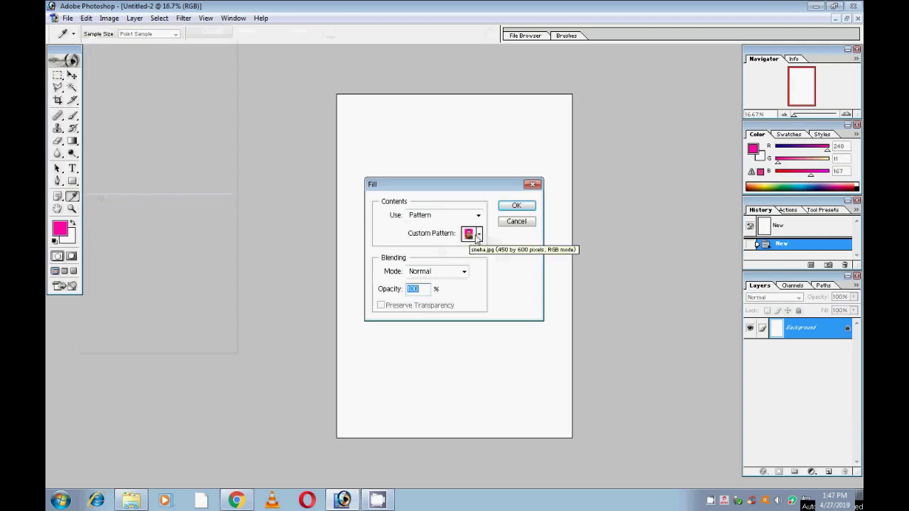
left_click(479, 234)
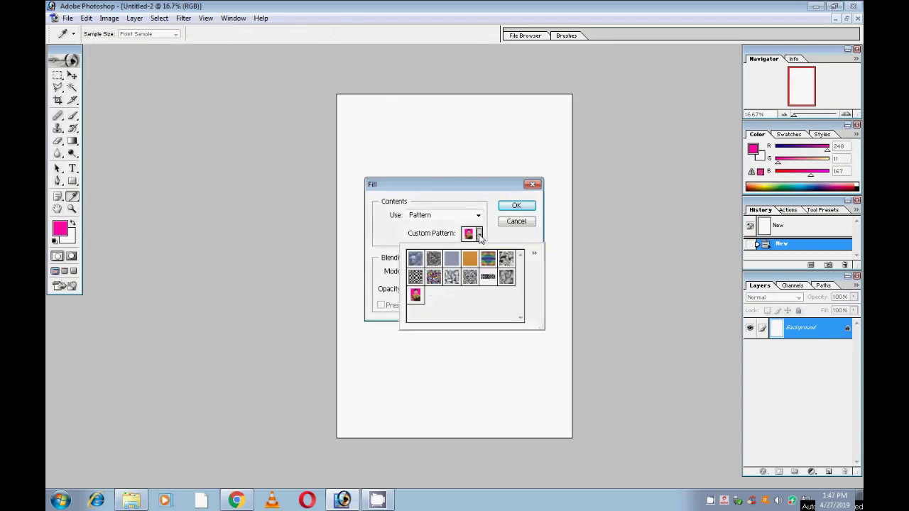
left_click(416, 294)
left_click(523, 208)
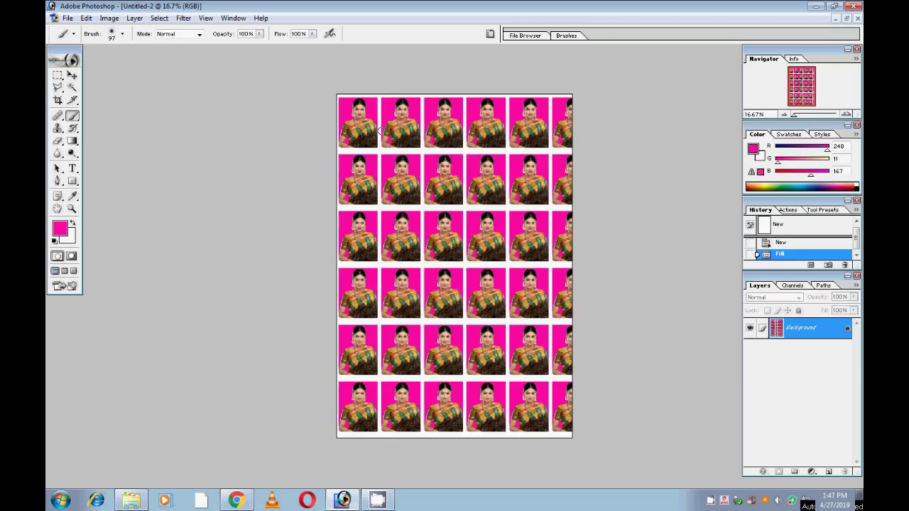
Step: Delete the cut-off sixth column of portraits along the A4 page's right edge with a rectangular marquee selection, and deselect
left_click(58, 76)
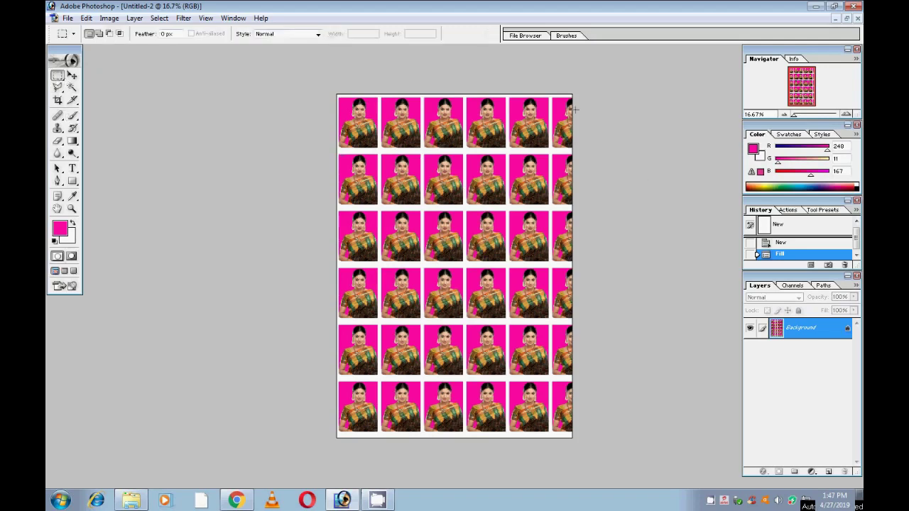
left_click_drag(551, 94, 668, 454)
key("Delete")
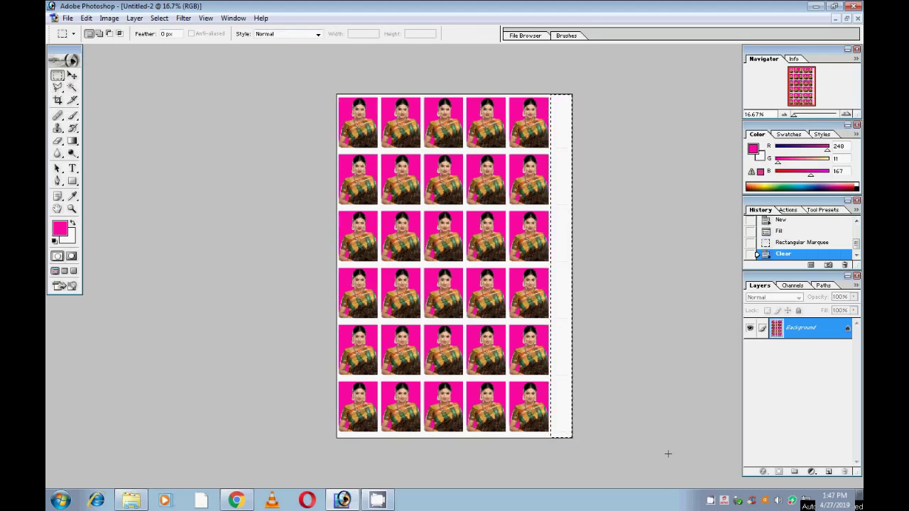
key("ctrl+d")
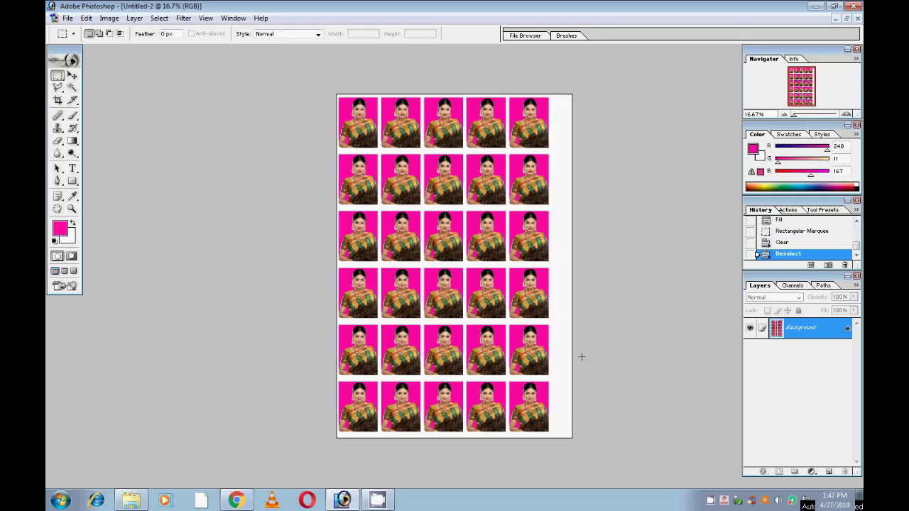
Step: Cut the remaining five-column block of portraits from the background and paste it as a new layer centred on the A4 page
mouse_move(554, 437)
left_mouse_down()
mouse_move(395, 402)
mouse_move(299, 248)
mouse_move(280, 87)
left_mouse_up()
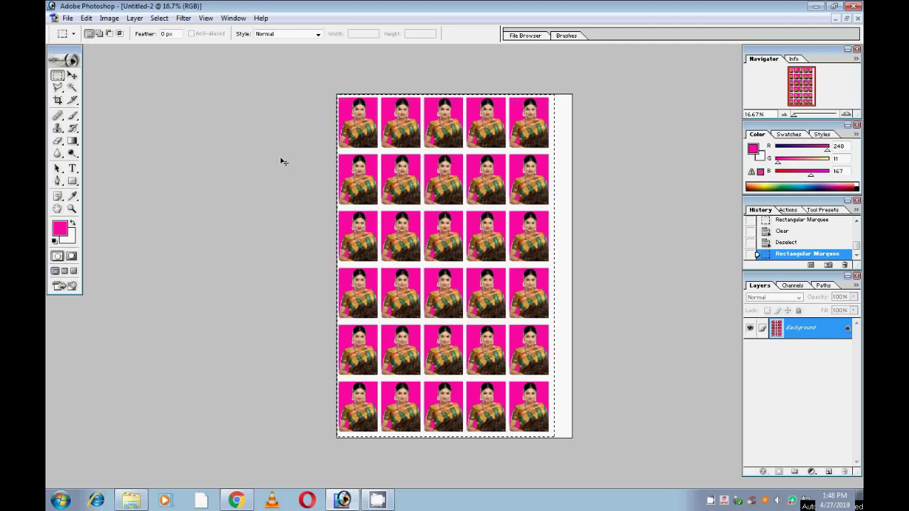
key("ctrl+x")
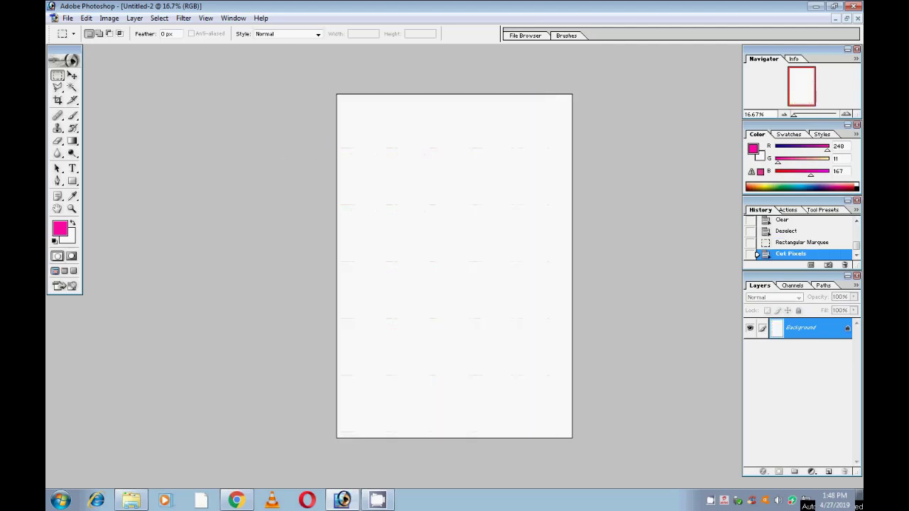
key("ctrl+v")
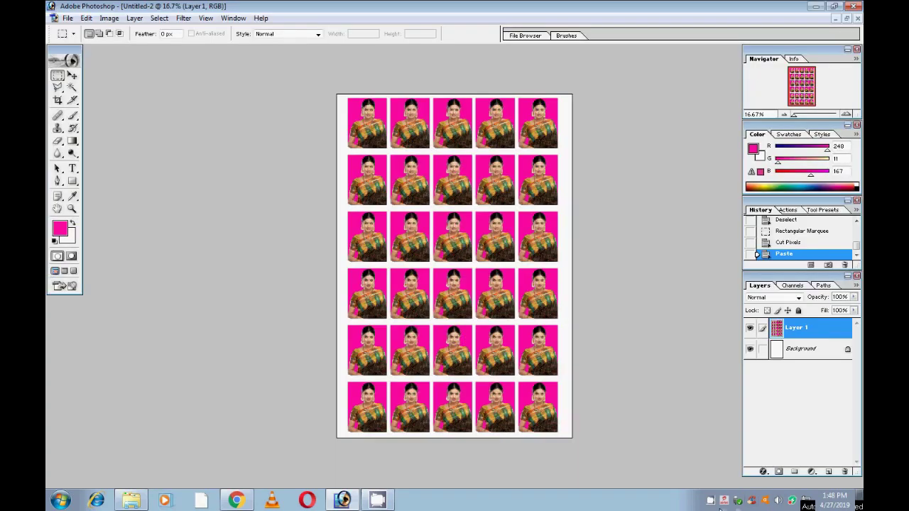
right_click(711, 503)
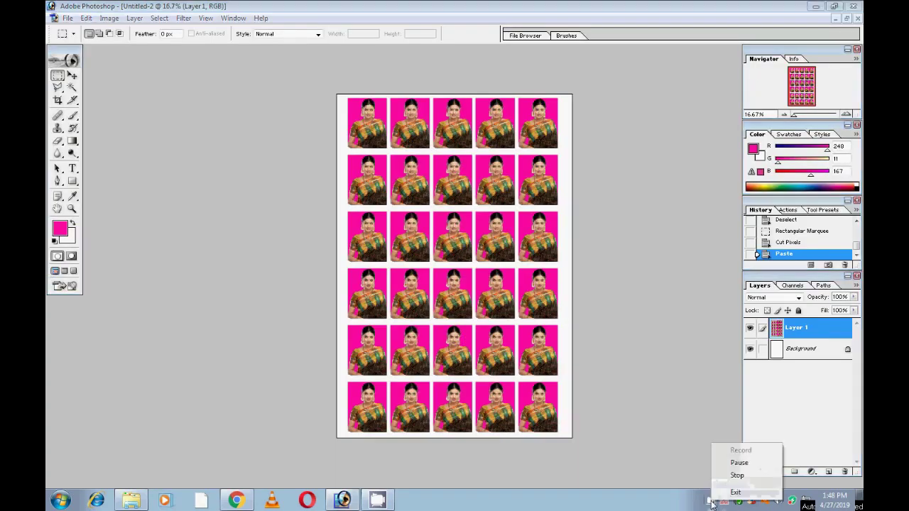